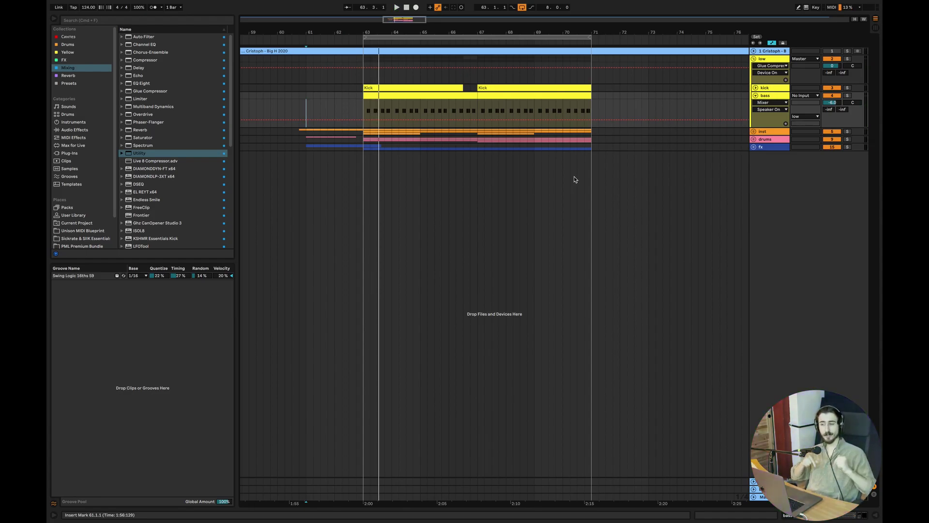
Set the filter 1 frequency of the sub chain's Wavetable to 145 Hz
mouse_move(445, 518)
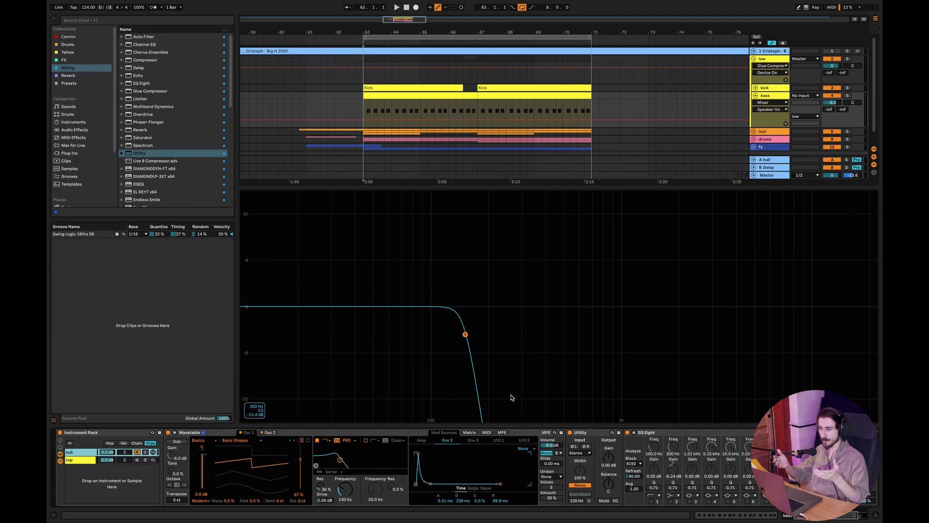
left_click_drag(341, 460, 356, 471)
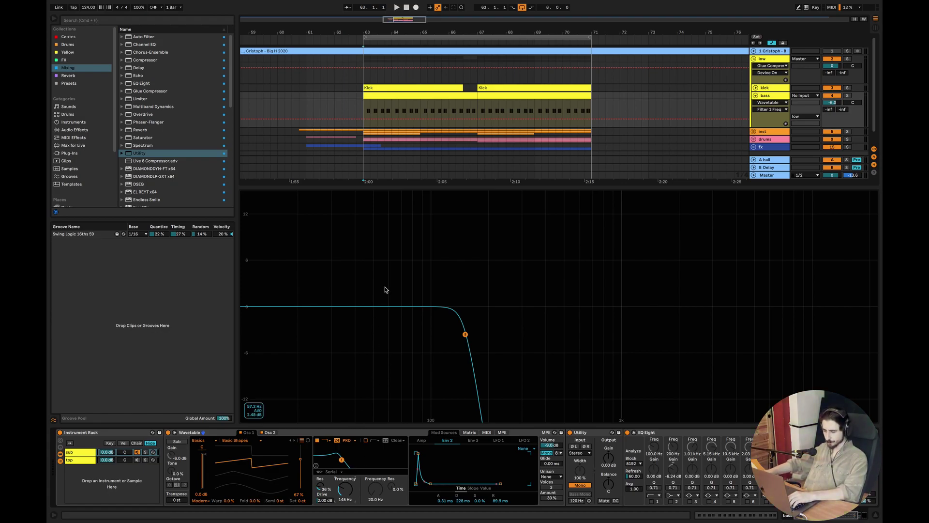
Compare the oscillator 1 and oscillator 2 settings of the sub chain's Wavetable
left_click(269, 433)
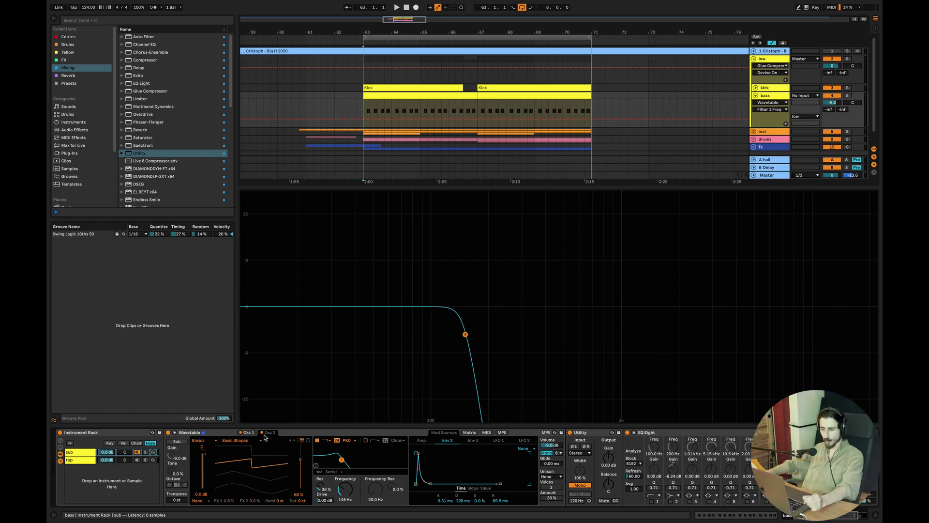
left_click(248, 433)
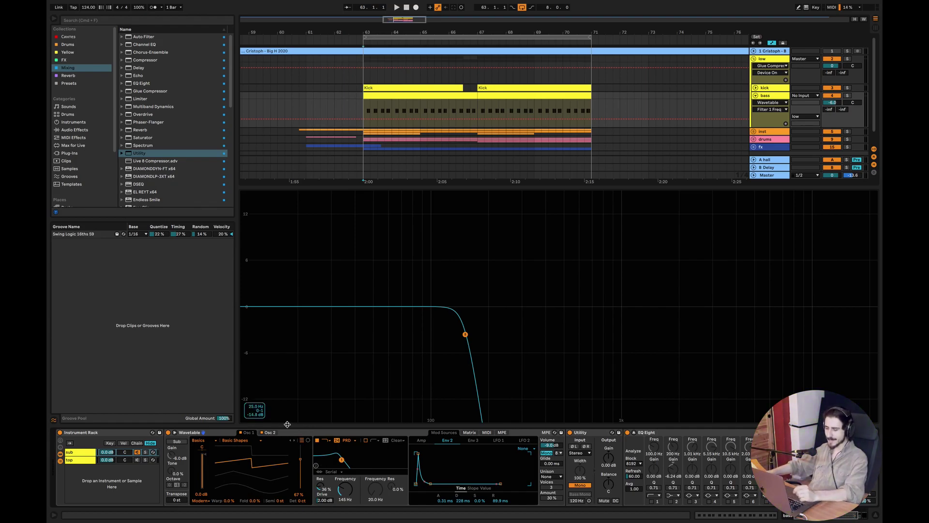
left_click(269, 434)
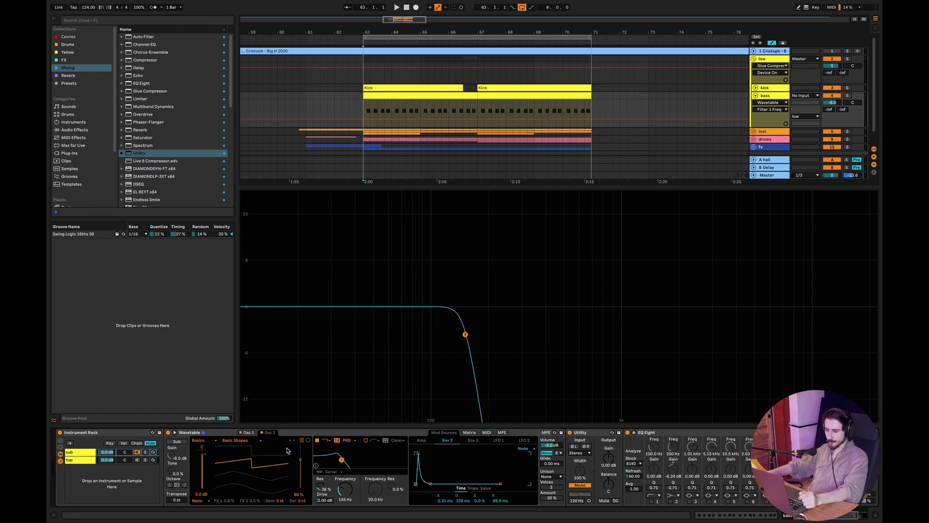
left_click(248, 433)
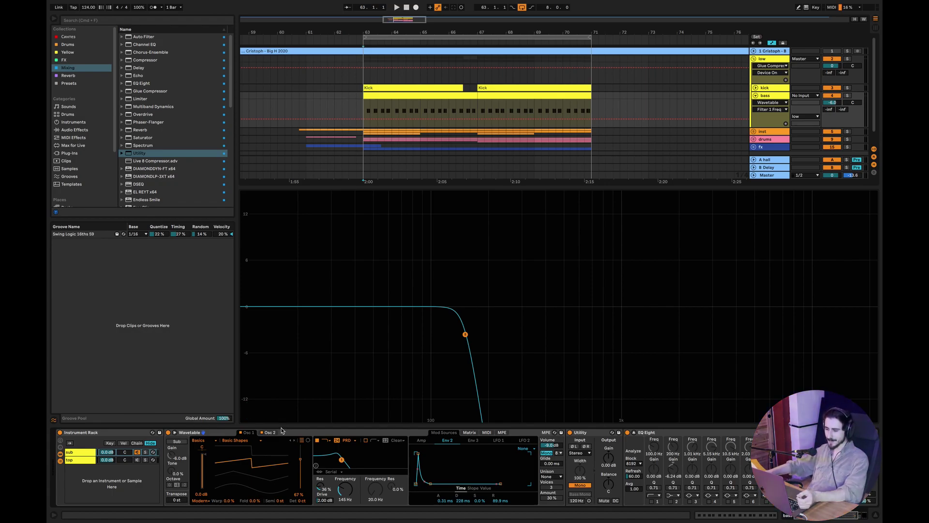
left_click(270, 432)
left_click(247, 433)
Show the sub Wavetable's amp envelope, solo the kick and bass tracks together, and play the loop
left_click(422, 440)
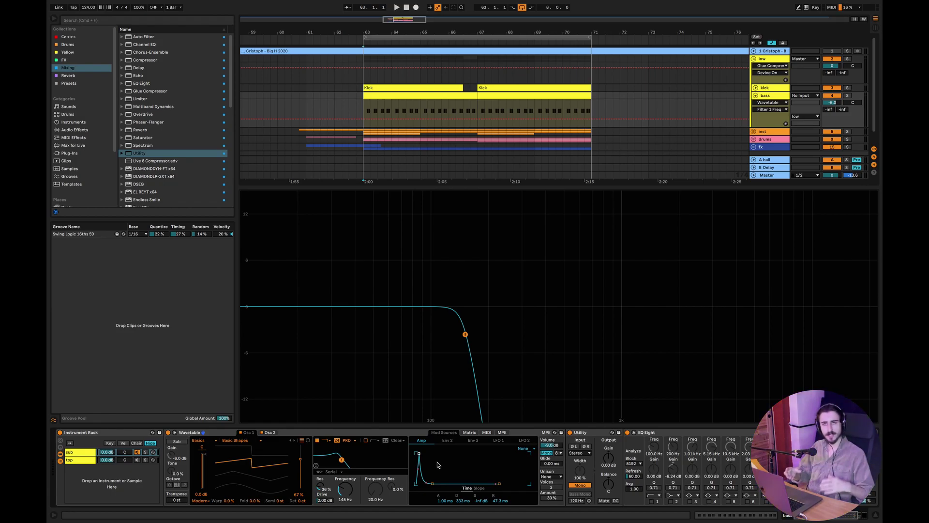
left_click(847, 88)
left_click(847, 95, "super")
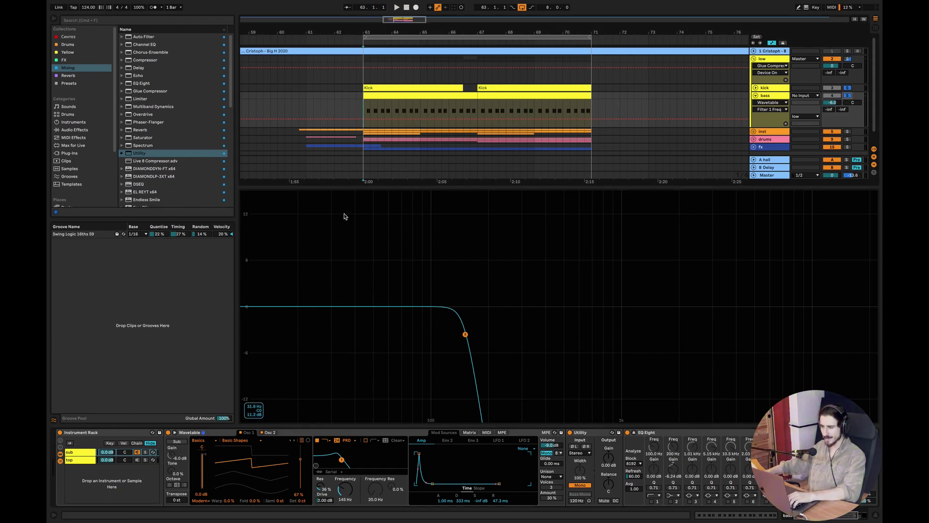
key("space")
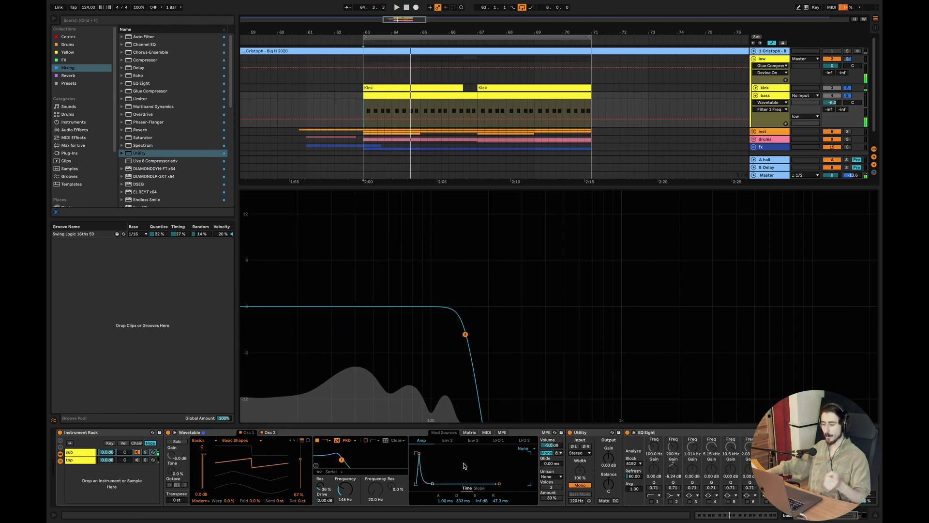
Try an amp envelope decay of 3.16 s on the sub Wavetable, listen to it, and undo the change
left_click_drag(432, 483, 442, 483)
key("space")
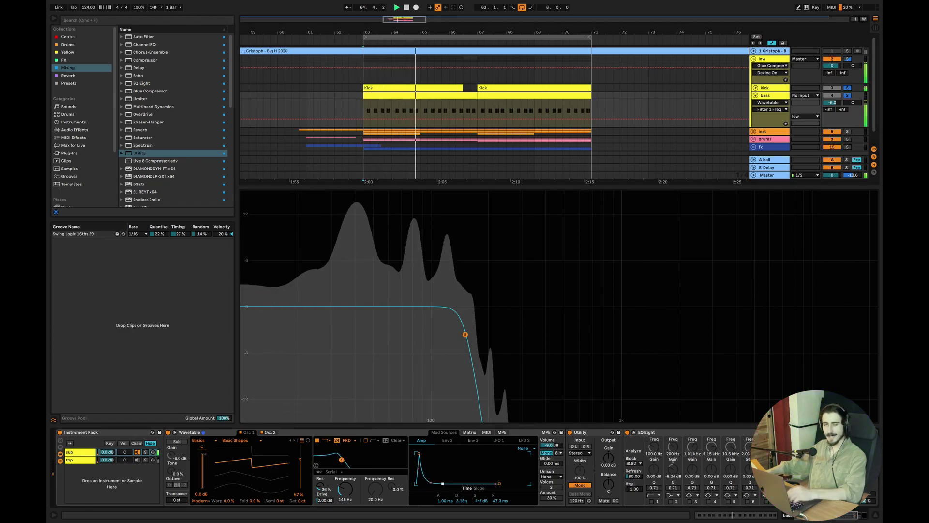
key("space")
key("super+z")
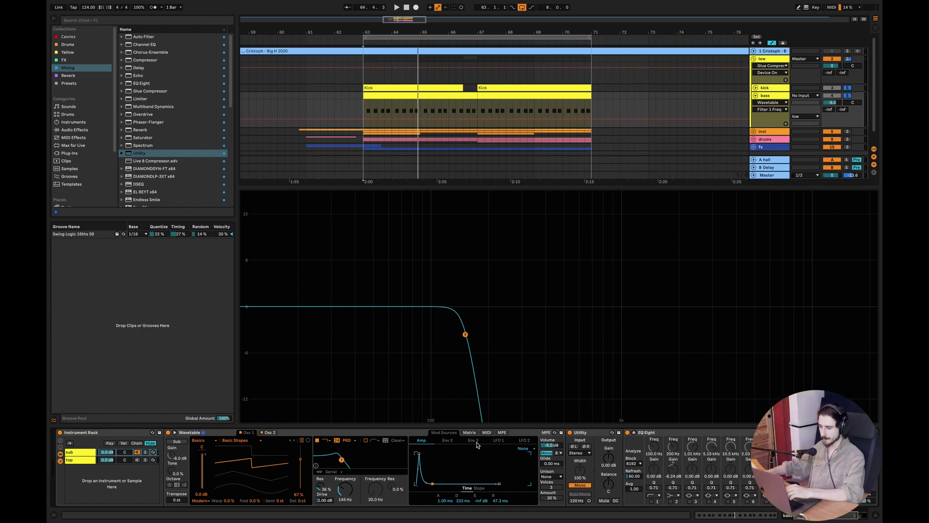
Try lowering the low-pass cutoff of the sub chain's EQ Eight to about 100 Hz, listen, and undo the change
left_click(651, 433)
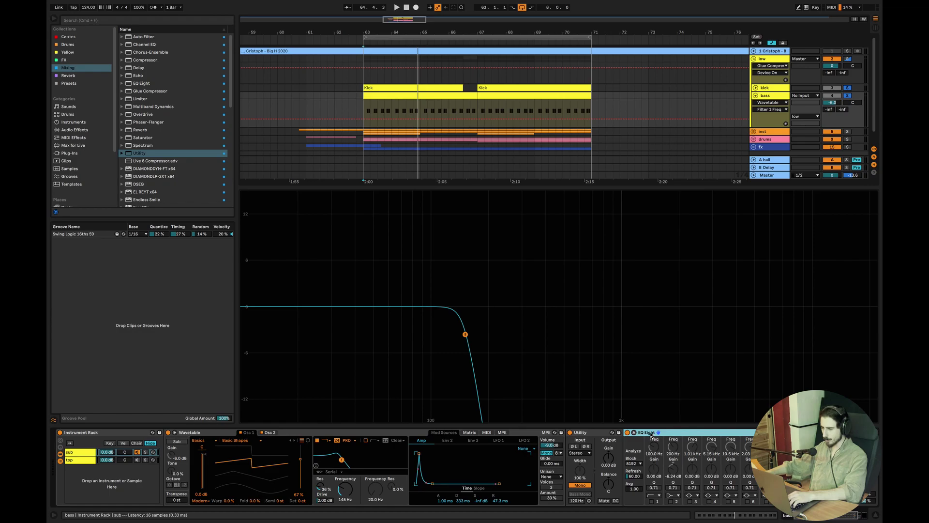
left_click_drag(789, 445, 788, 452)
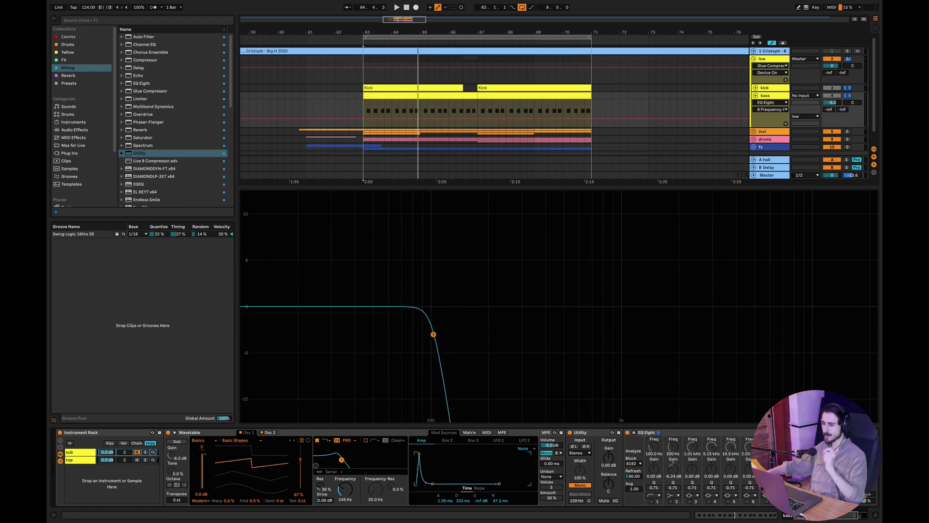
key("space")
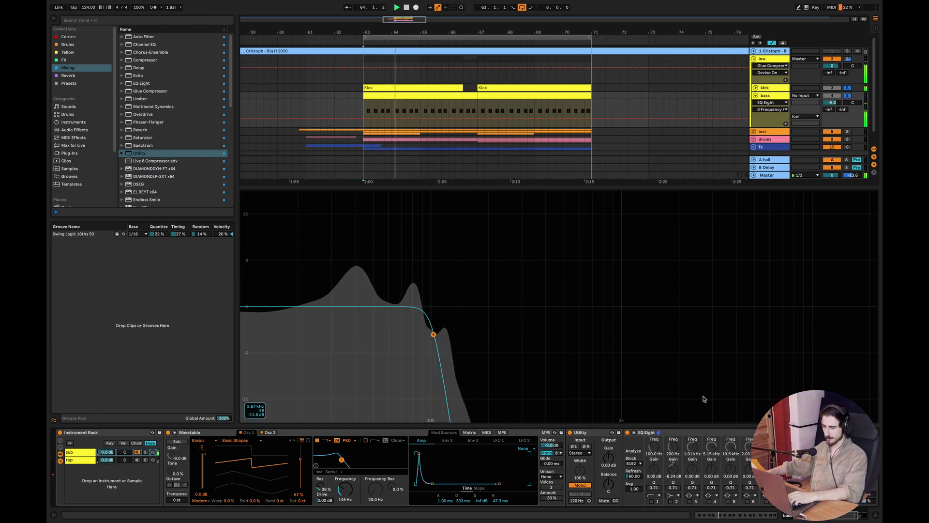
key("super+z")
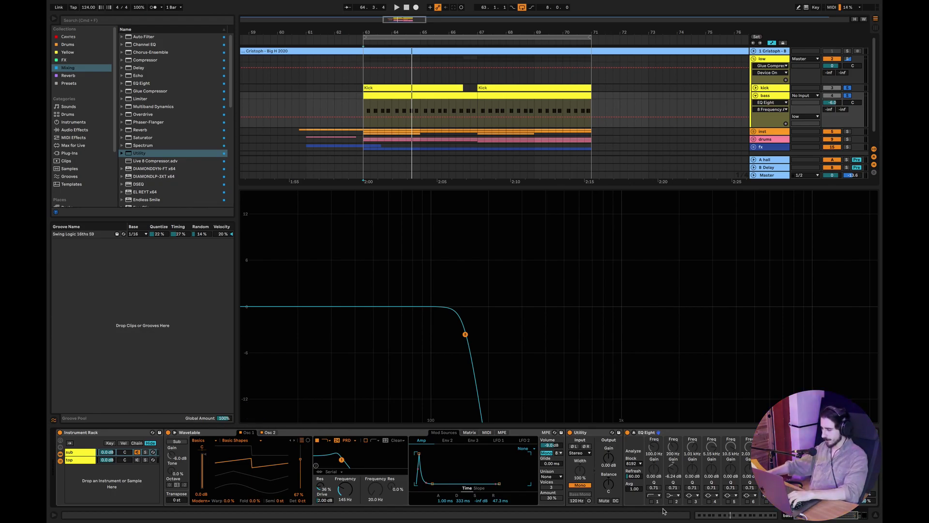
Review the mono settings of the sub chain's Wavetable and Utility, and the neighbouring EQ Eight
left_click_drag(839, 518, 855, 514)
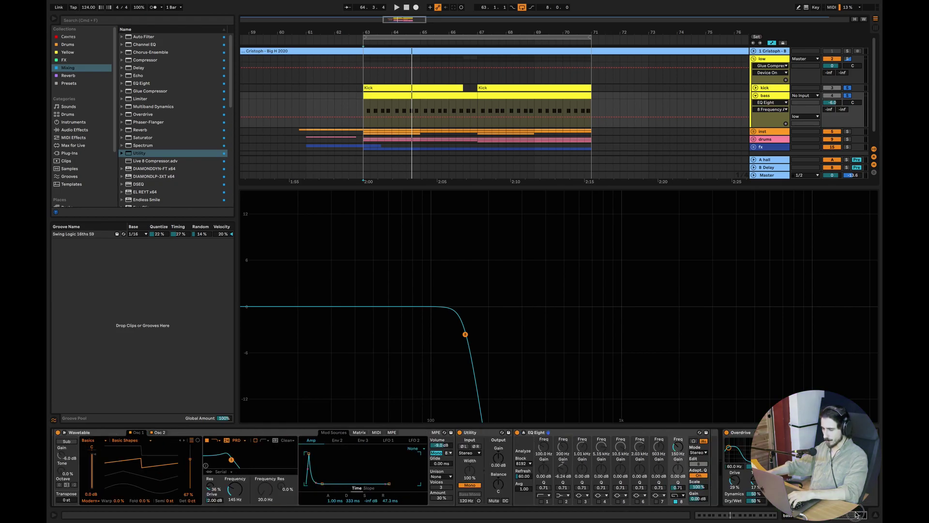
left_click(486, 437)
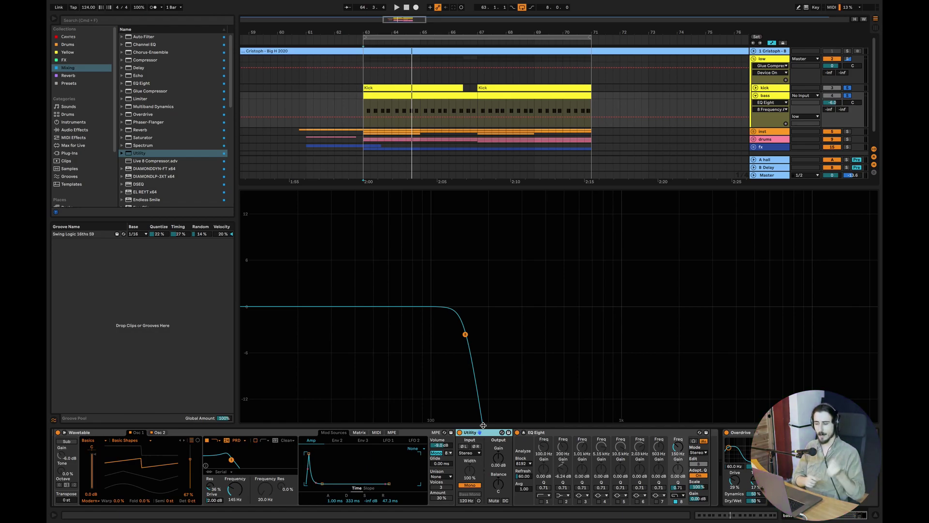
left_click(433, 453)
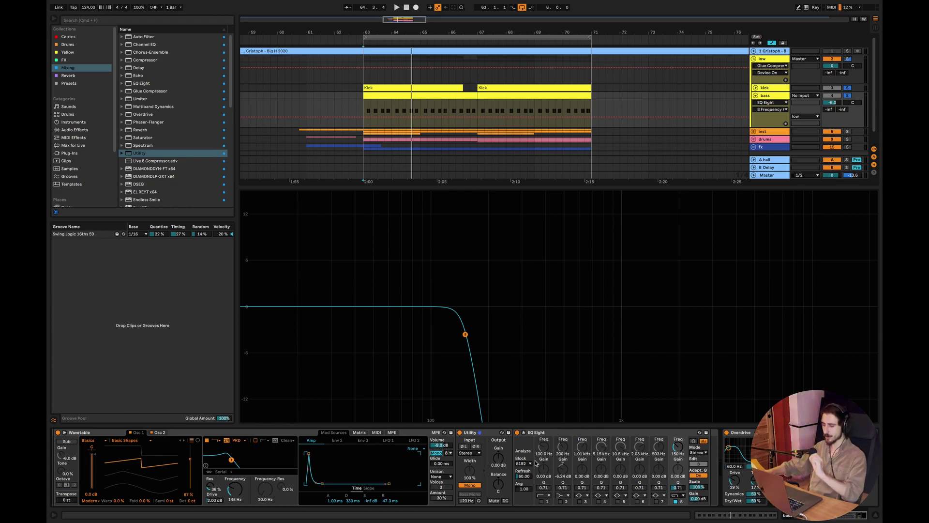
left_click(482, 433)
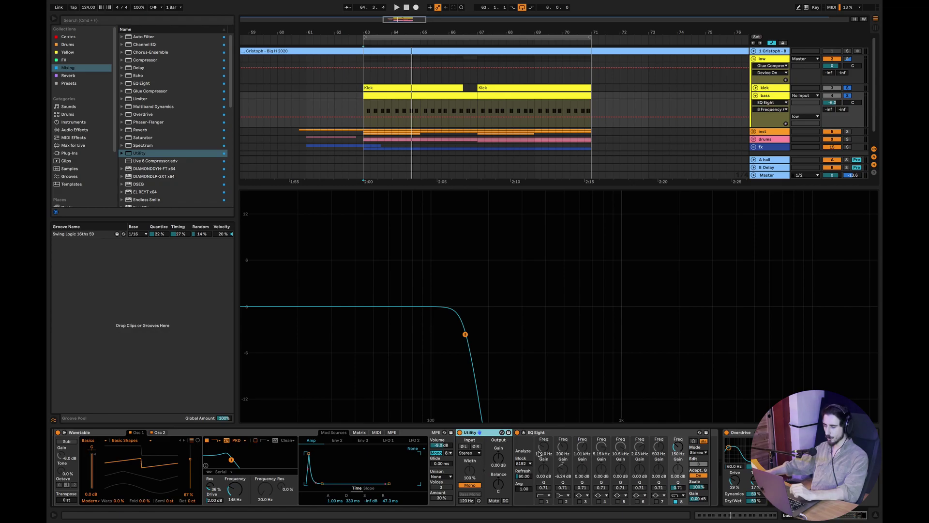
key("Right")
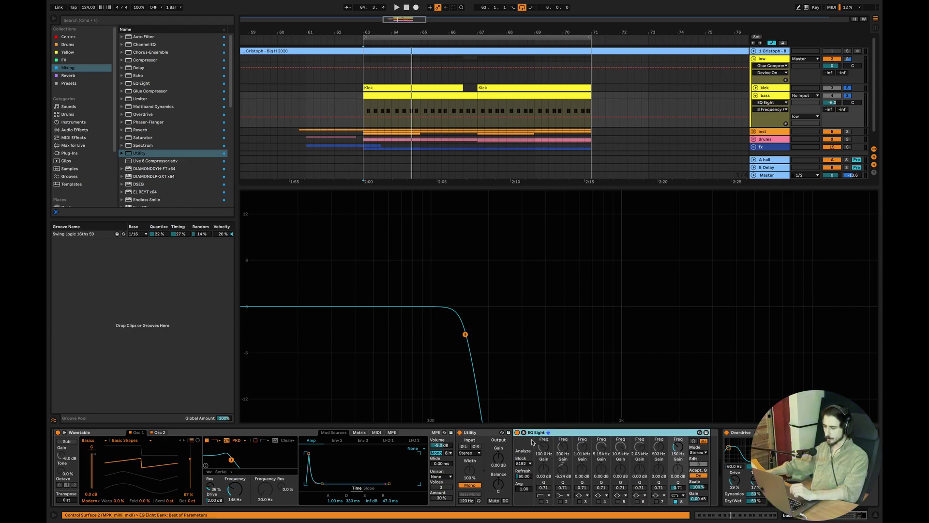
key("Left")
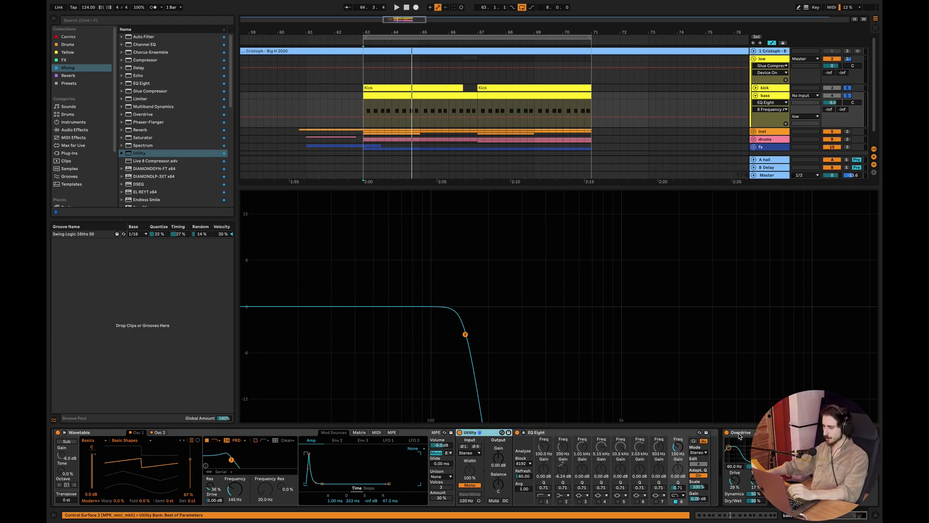
Inspect the sub chain's Overdrive and the LFOTool plug-in window, closing that window when done
left_click(739, 434)
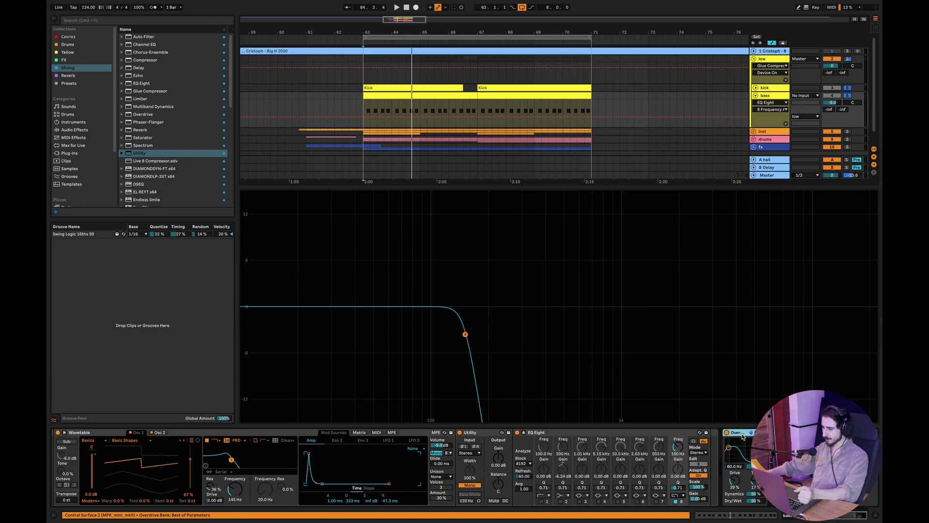
key("Right")
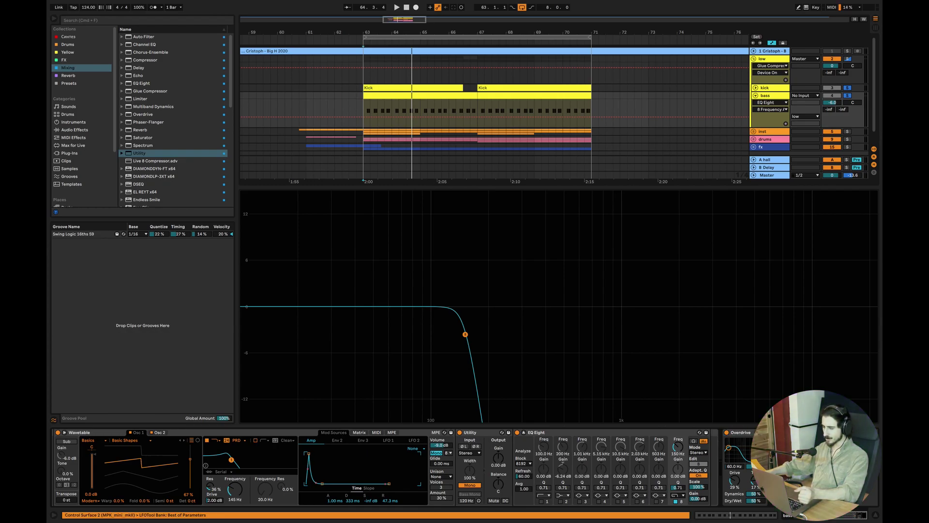
key("alt+super+p")
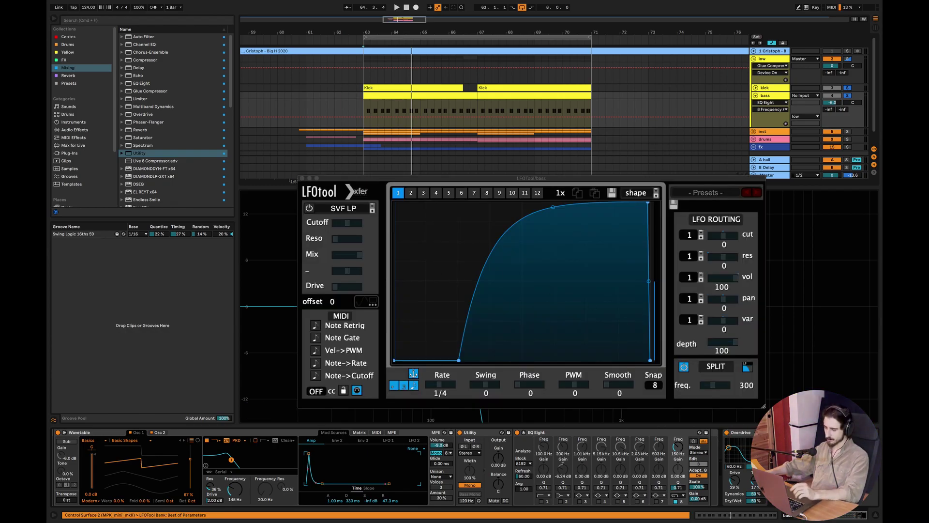
key("alt+super+p")
Activate the top chain of the bass Instrument Rack, deactivate the sub chain, and show the top chain's devices
scroll(552, 489, "left", 5)
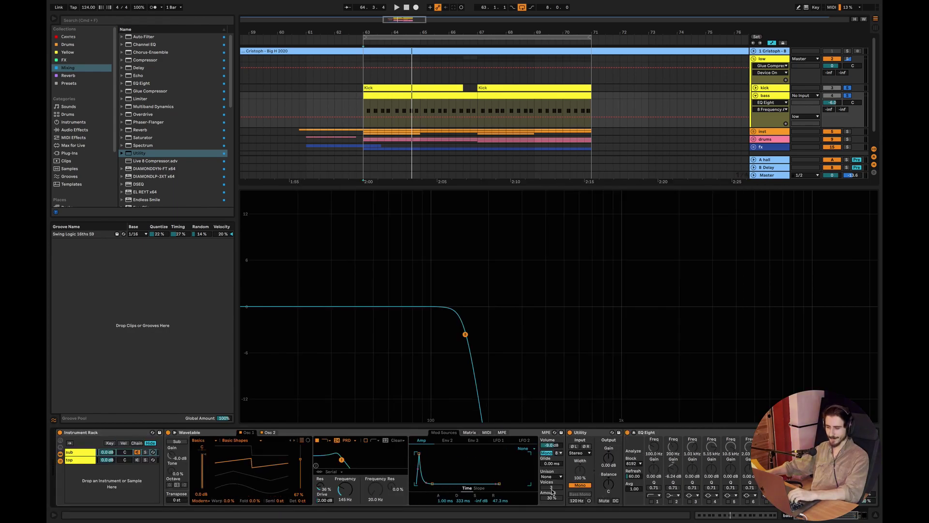
left_click(80, 460)
left_click(137, 460)
left_click(137, 452)
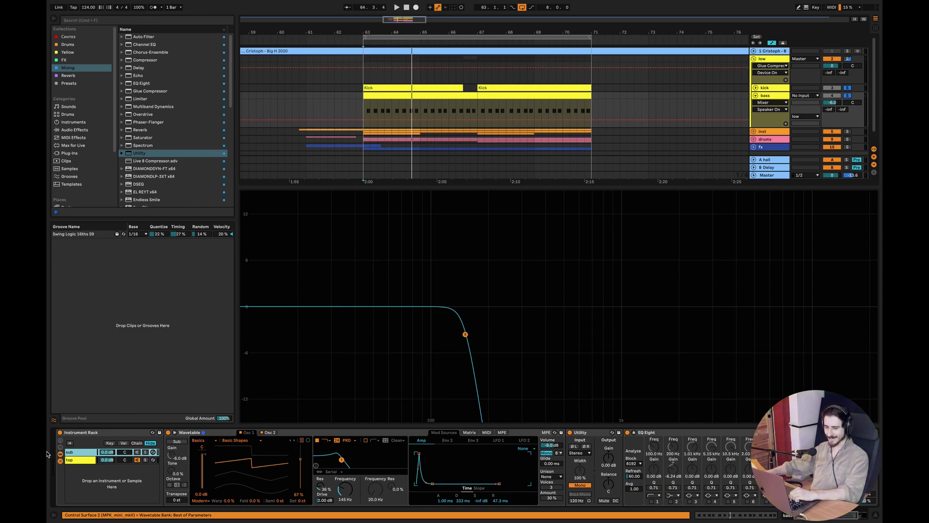
left_click(76, 461)
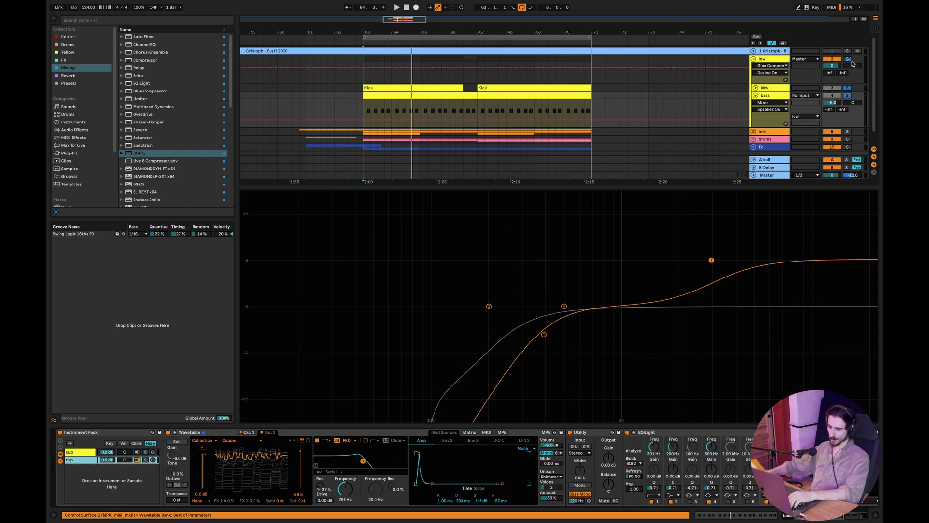
Play the loop from bar 63 and lower the top Wavetable's filter 1 frequency to 543 Hz while listening
left_click(364, 115)
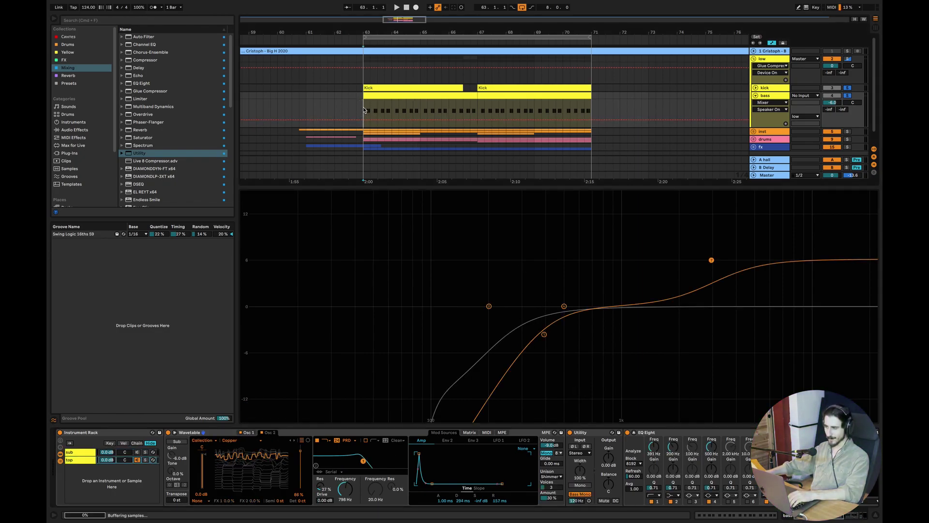
key("space")
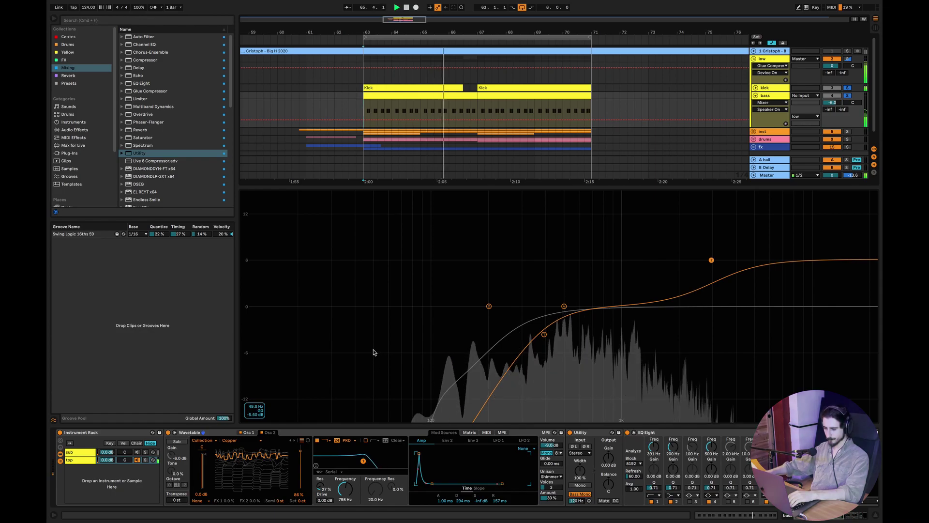
mouse_move(345, 489)
left_mouse_down()
mouse_move(345, 498)
mouse_move(345, 478)
mouse_move(345, 494)
left_mouse_up()
key("space")
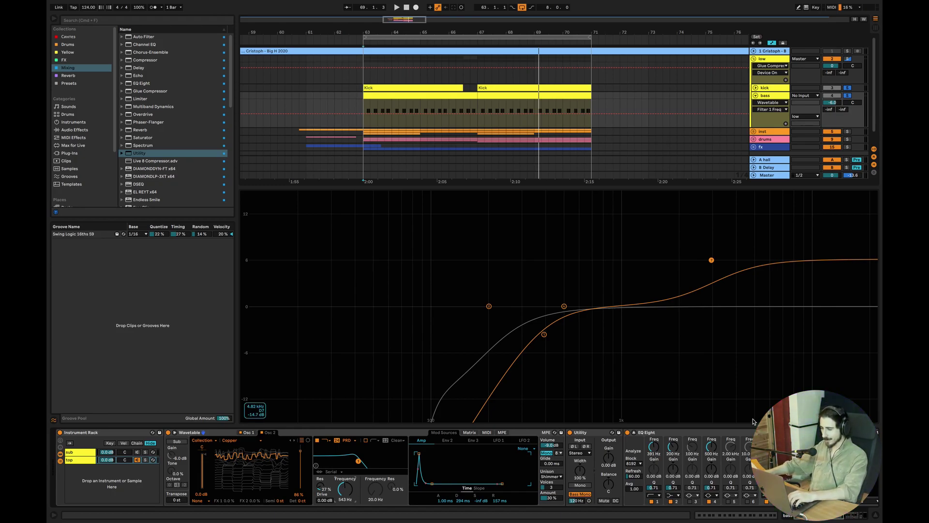
Switch the top chain's EQ Eight to show its other channel's curve for editing
left_click(658, 432)
left_click(809, 460)
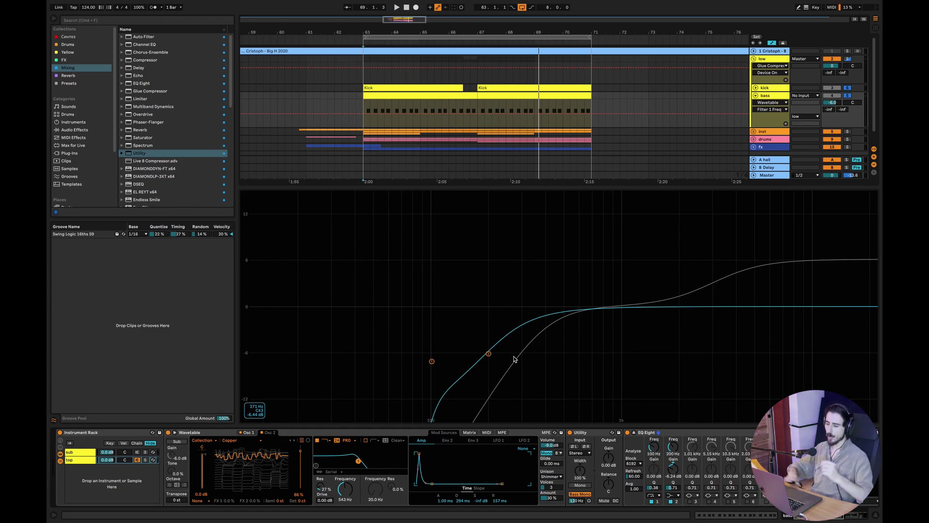
Switch the top Wavetable's oscillator 1 to the Collection wavetable category and set its wavetable position to 61% during playback
left_click(250, 433)
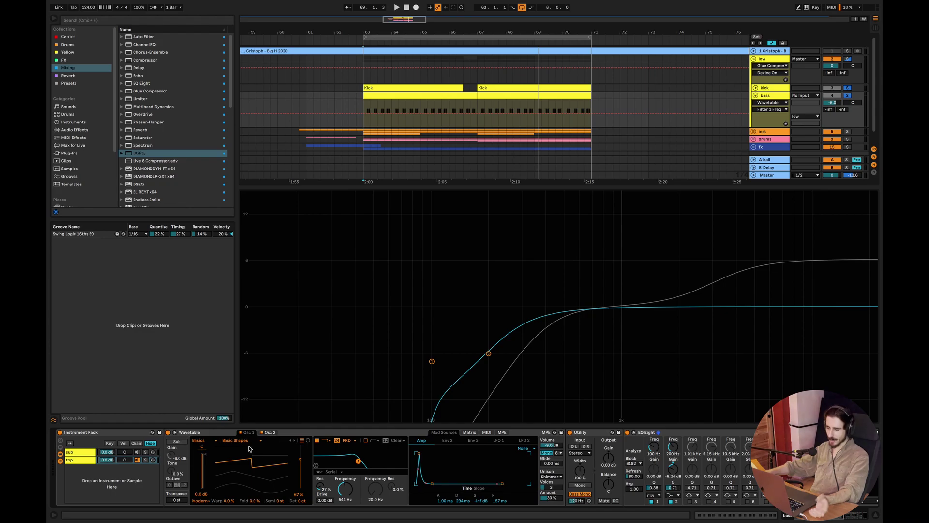
left_click(197, 440)
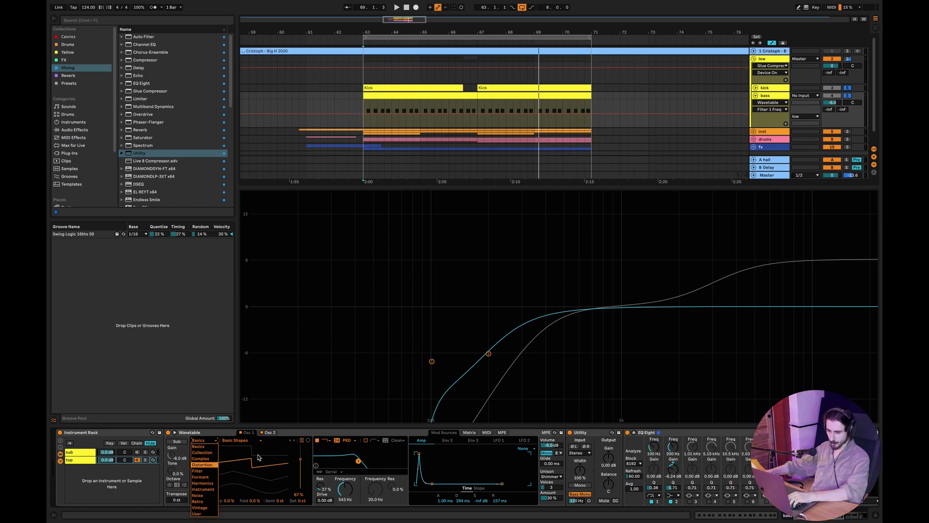
left_click(202, 452)
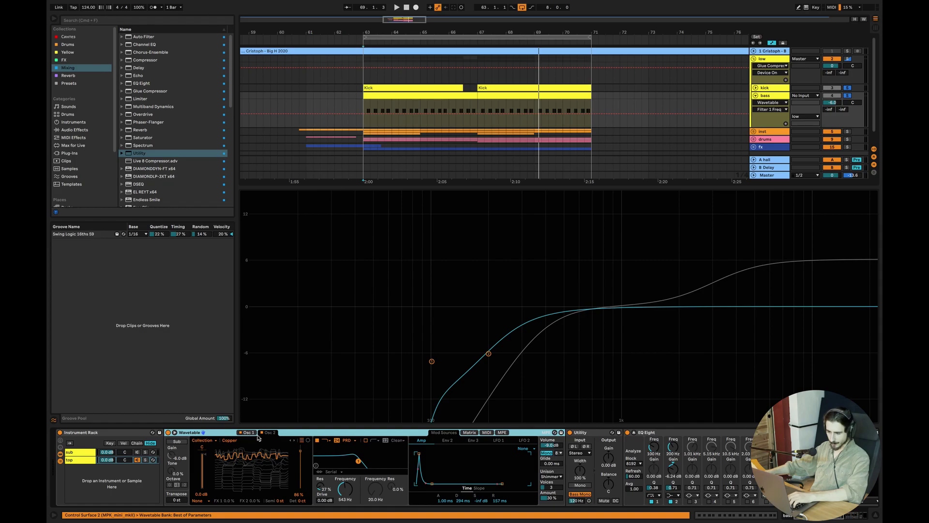
left_click(229, 445)
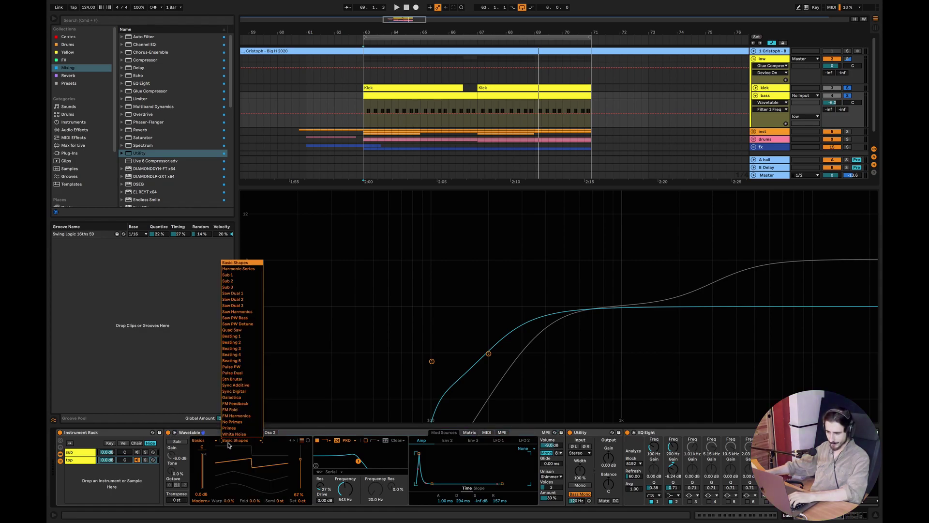
left_click(229, 444)
left_click(207, 441)
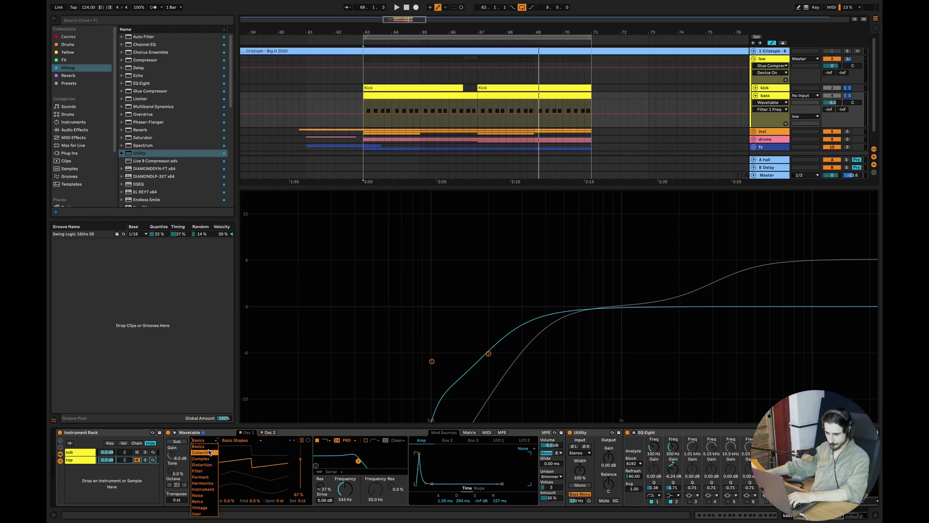
left_click(206, 452)
key("space")
left_click_drag(300, 460, 300, 463)
key("space")
Choose the Violet wavetable for oscillator 1 and play the loop while lowering its wavetable position to 0%
left_click(198, 442)
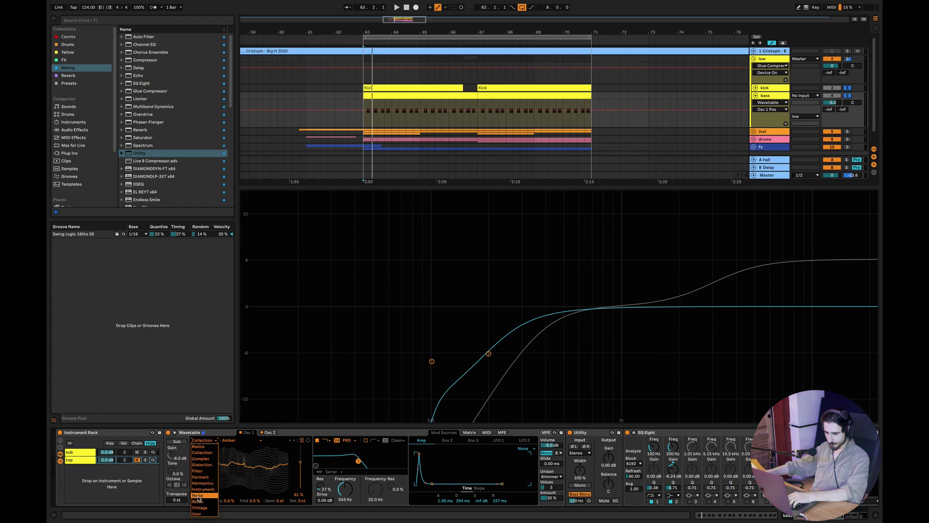
left_click(225, 441)
left_click(225, 441)
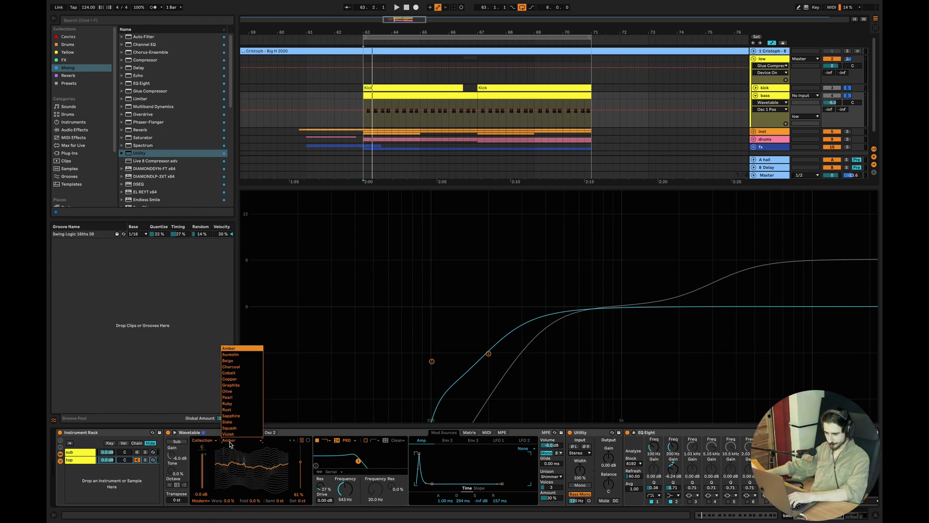
left_click(242, 434)
key("space")
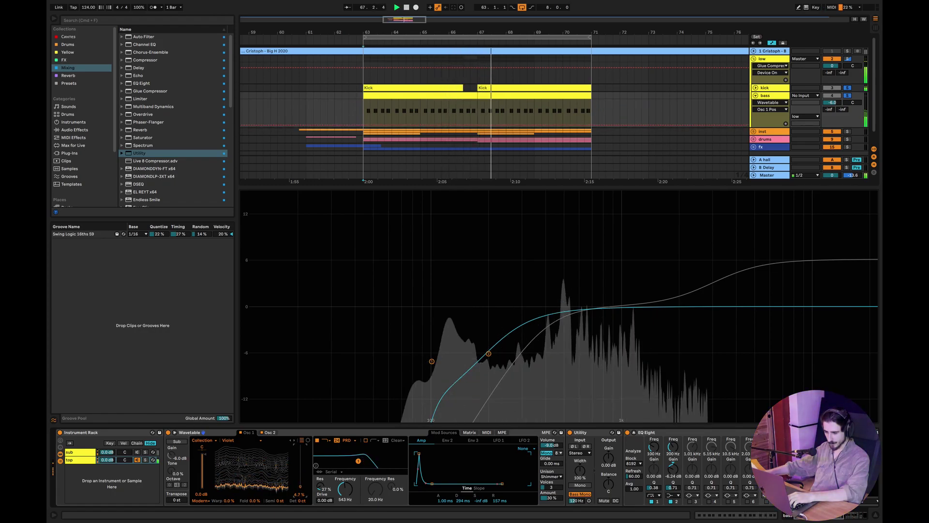
key("space")
Set oscillator 1's effect mode to FM and raise the FM amount to 66% while the loop plays
left_click(200, 500)
left_click(197, 482)
key("space")
mouse_move(256, 500)
left_mouse_down()
mouse_move(255, 466)
mouse_move(255, 483)
left_mouse_up()
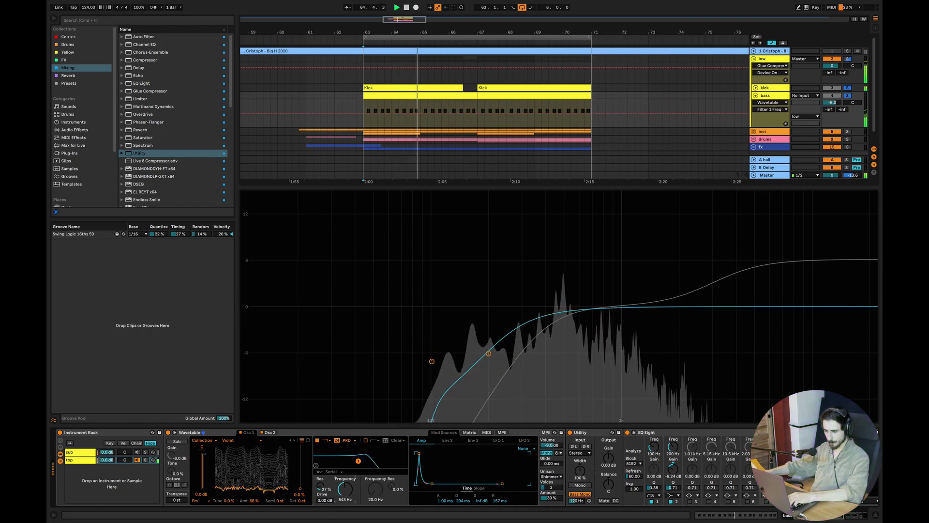
Raise the filter 1 frequency to 1.05 kHz, reset oscillator 1's FM amount to 0% and stop playback
left_click_drag(345, 489, 345, 480)
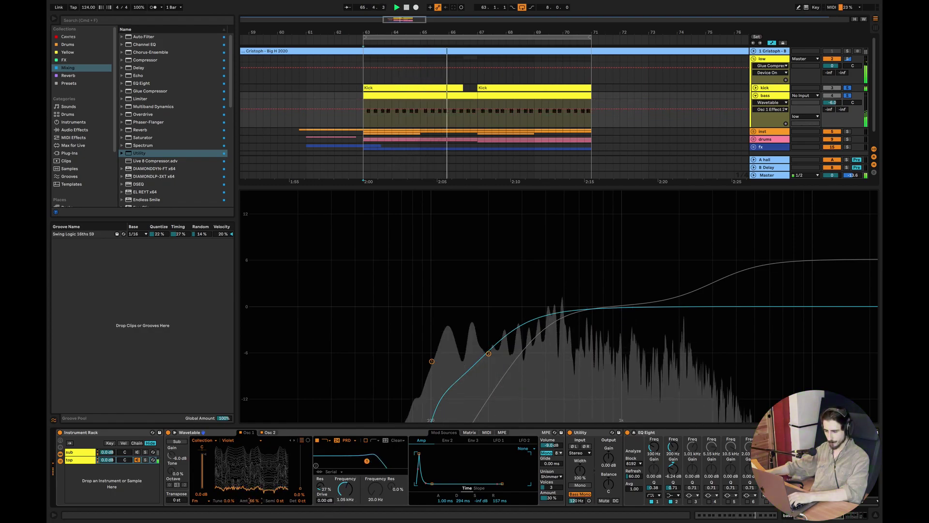
double_click(254, 501)
key("space")
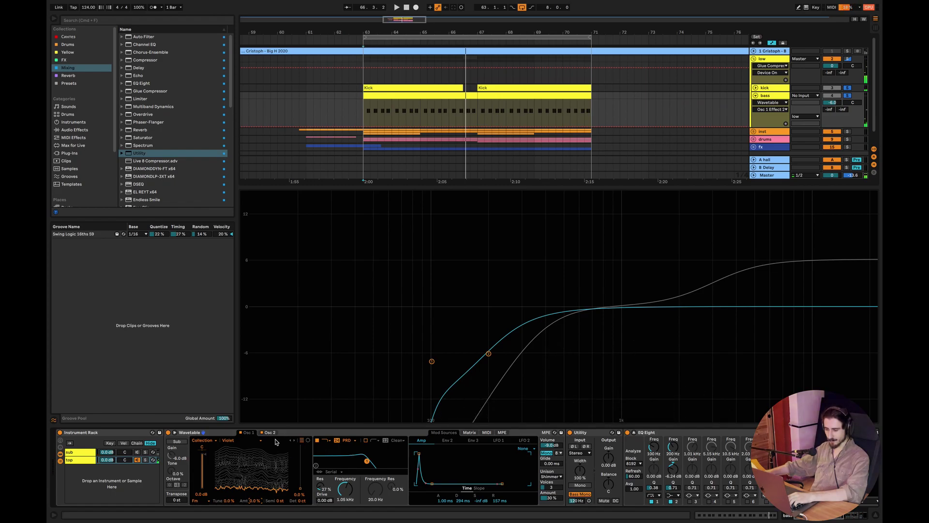
Set oscillator 2's effect mode to FM, raise its FM amount and play the loop
left_click(269, 432)
left_click(204, 501)
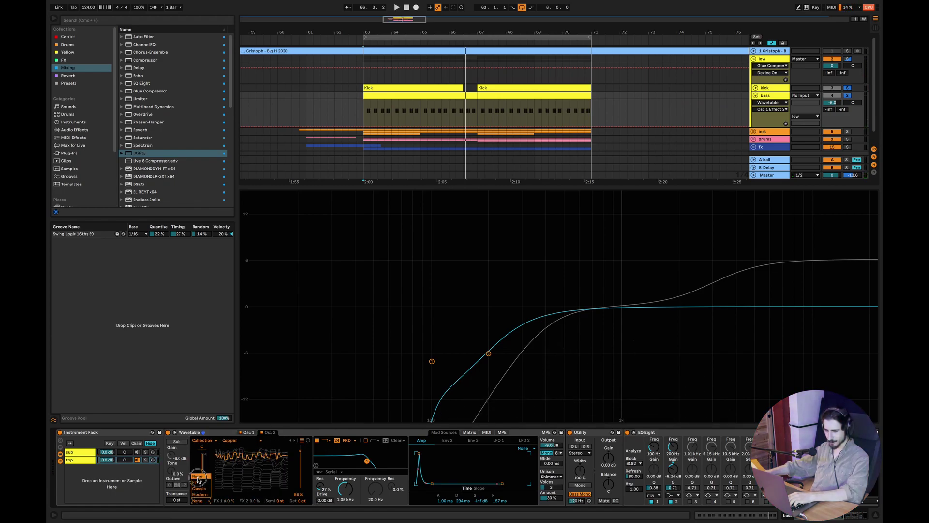
left_click(197, 482)
left_click_drag(256, 504, 255, 480)
key("space")
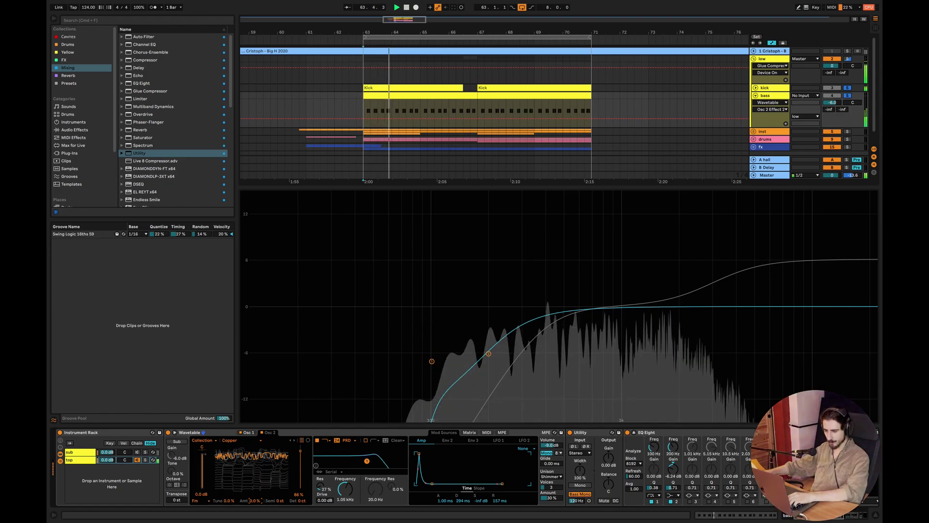
Set oscillator 1's FM amount to 20% and play the loop to hear it
left_click(247, 432)
key("space")
left_click_drag(254, 501, 253, 488)
key("space")
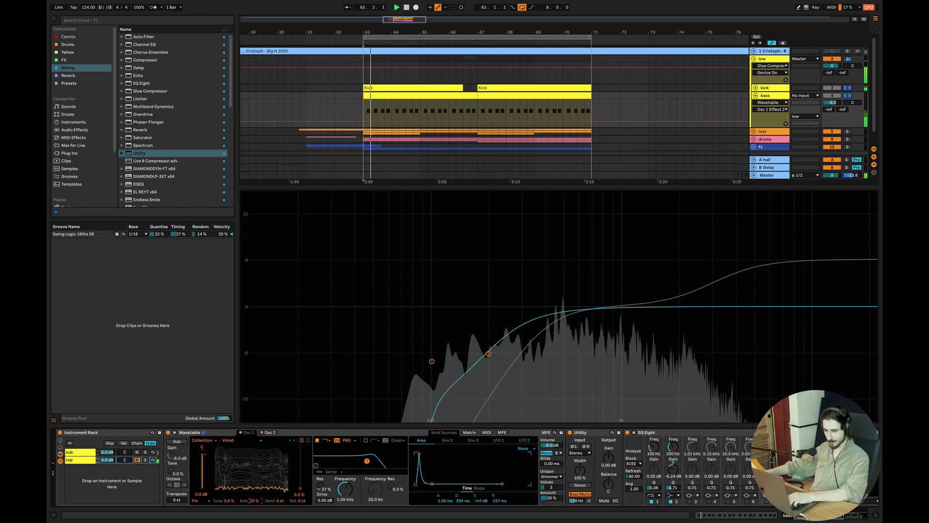
key("space")
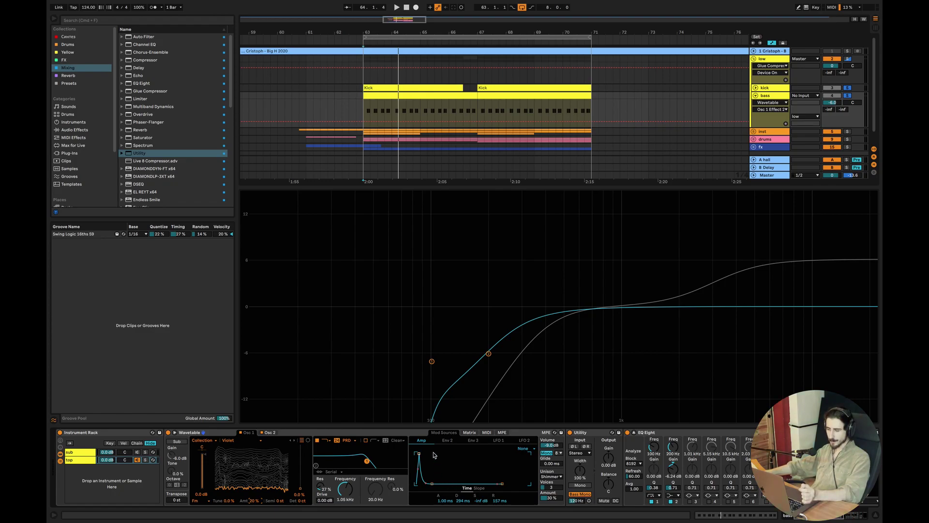
Shape the top Wavetable's Env 2 with a decay of 956 ms and a sustain of 0%
left_click(446, 441)
left_click(430, 441)
left_click(449, 441)
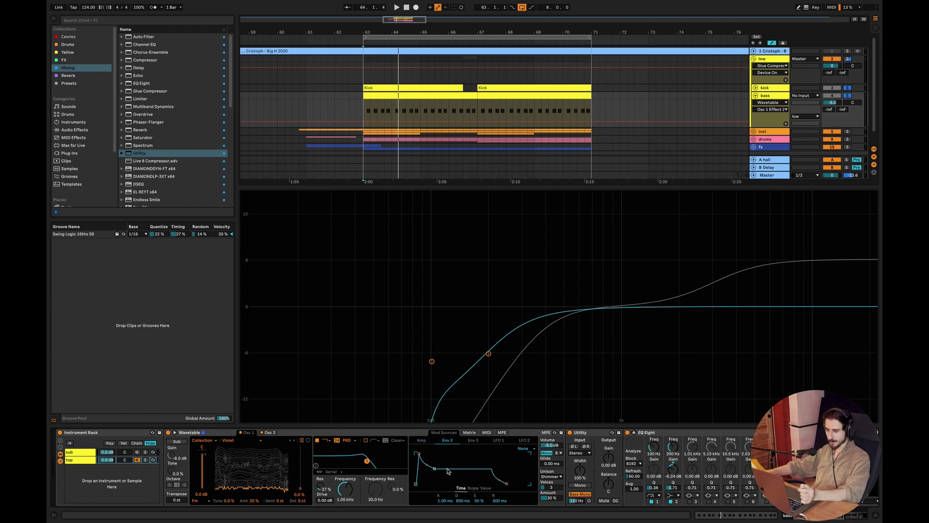
left_click_drag(435, 469, 428, 484)
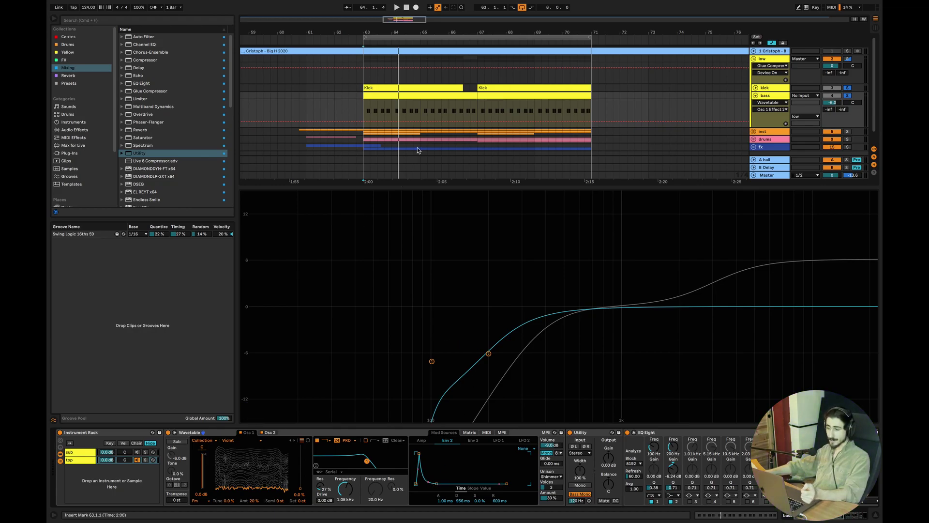
Examine the first bar's E0 notes in the bass MIDI clip, and return to the bass track's devices
left_click(409, 115)
left_click(435, 364)
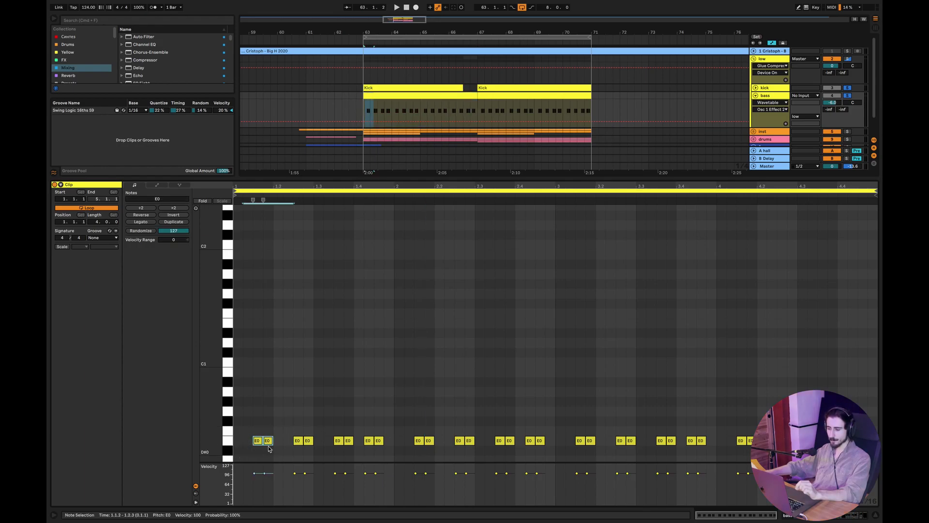
left_click_drag(394, 426, 252, 433)
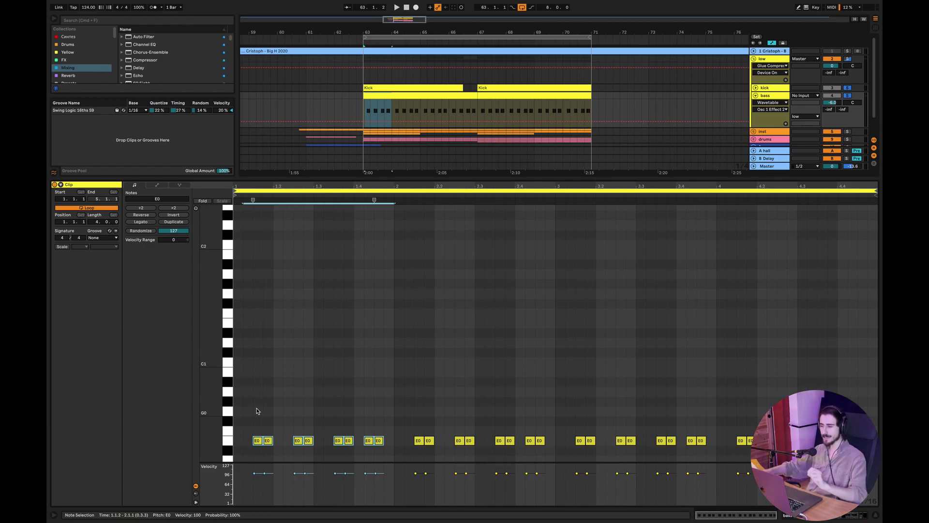
left_click(393, 400)
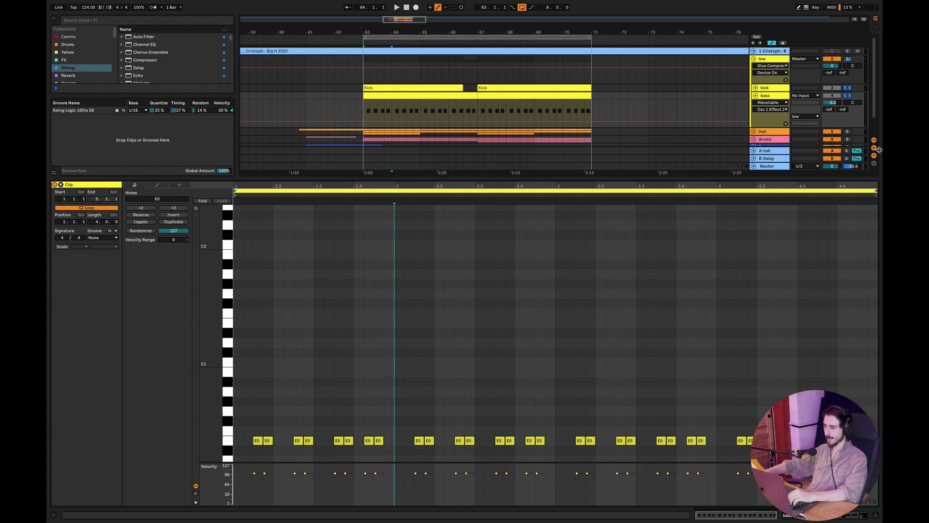
double_click(774, 96)
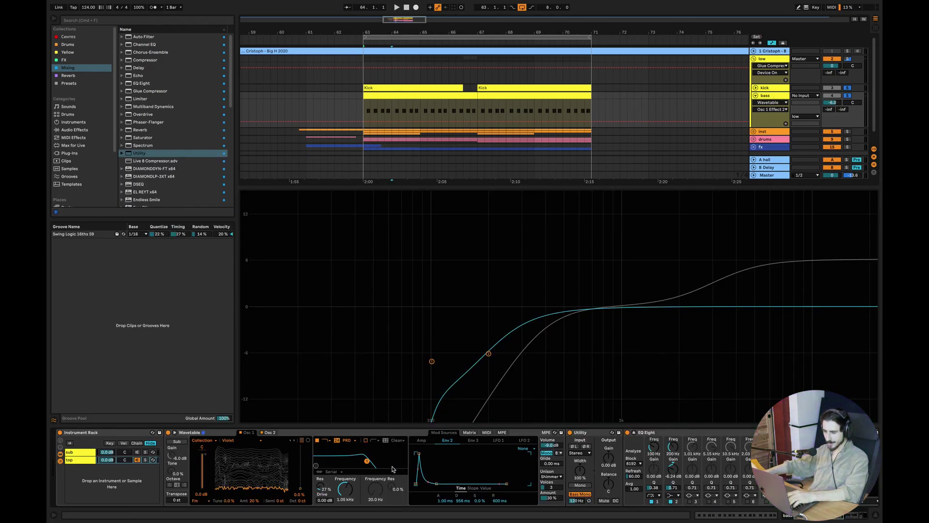
Lower the filter 1 frequency to 390 Hz and check Env 2's modulation of it in the Wavetable matrix
left_click_drag(345, 487, 345, 500)
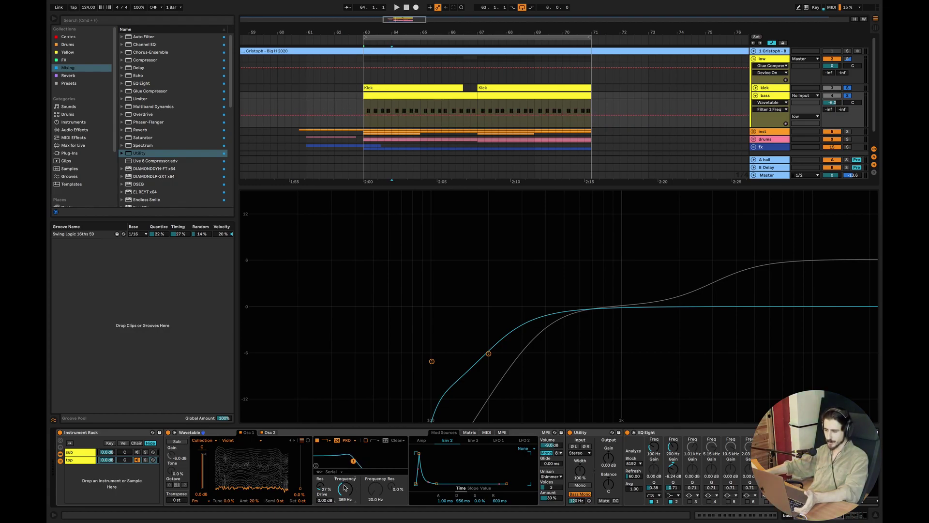
left_click(469, 432)
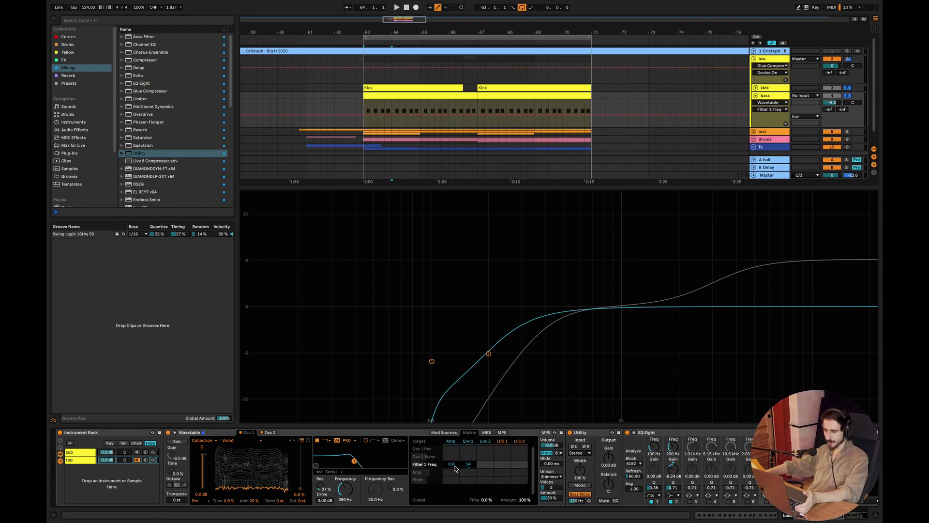
left_click(449, 433)
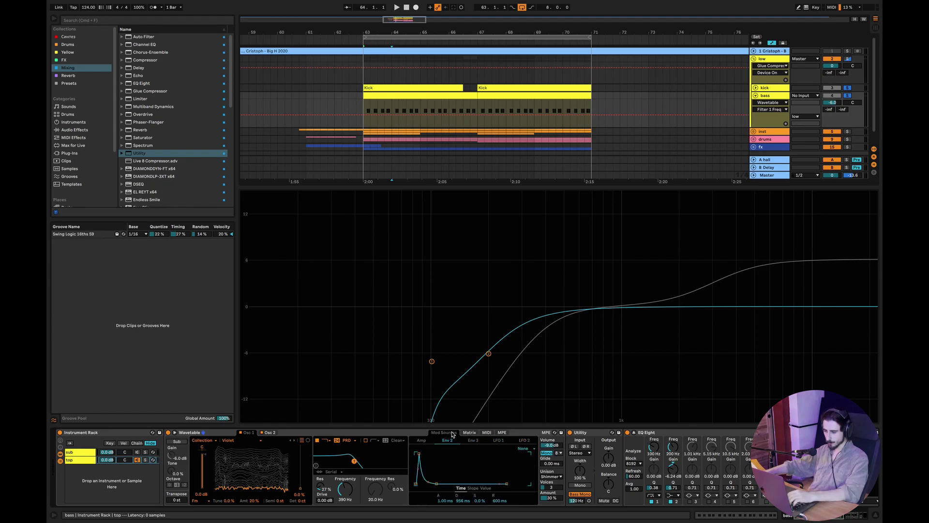
Play the loop, raise the filter 1 frequency to 994 Hz, and adjust the Reverb's dry/wet and decay time
key("space")
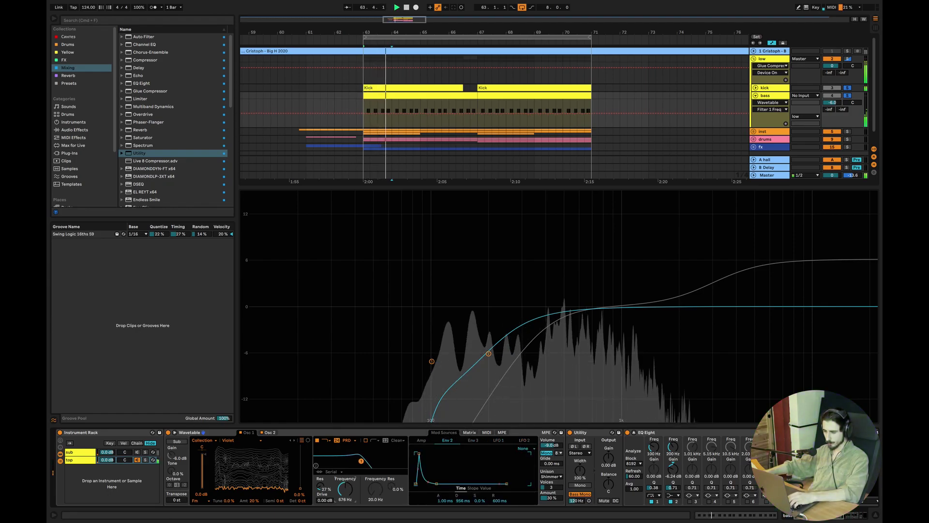
scroll(715, 489, "right", 5)
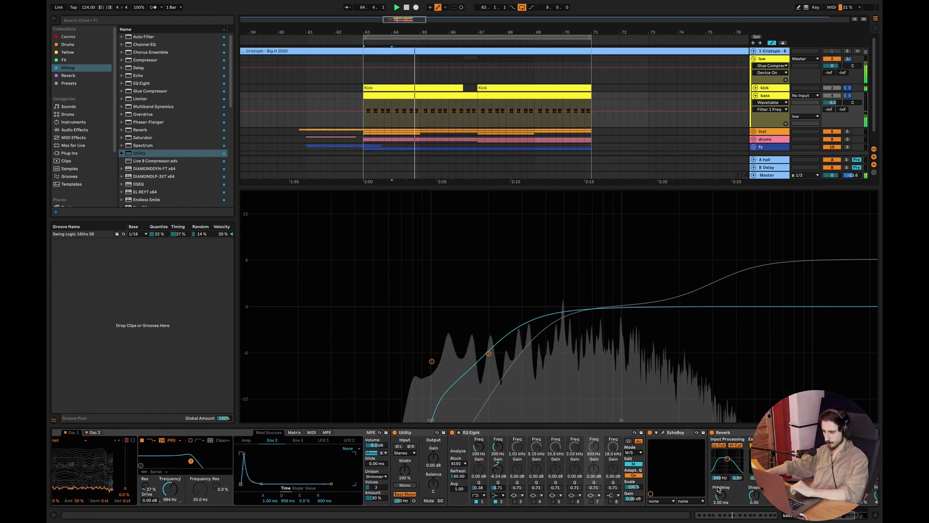
scroll(714, 489, "right", 5)
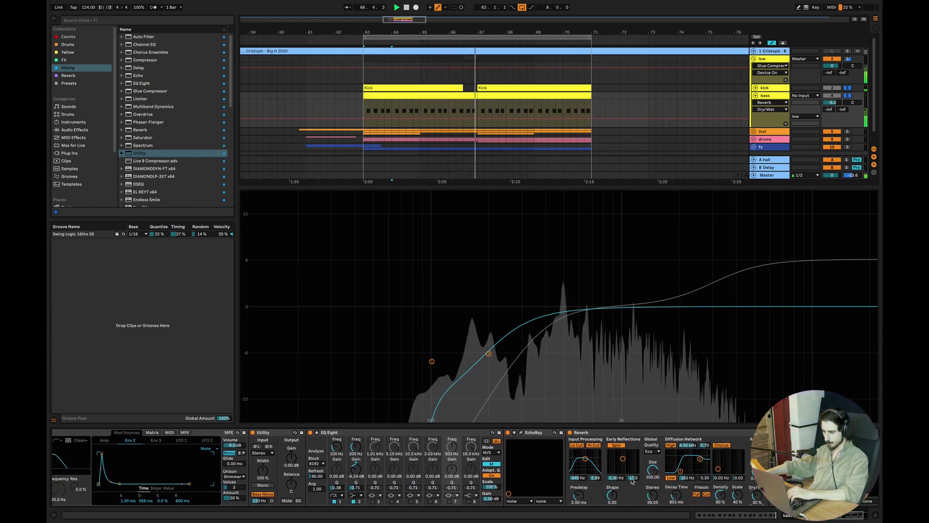
scroll(540, 470, "left", 10)
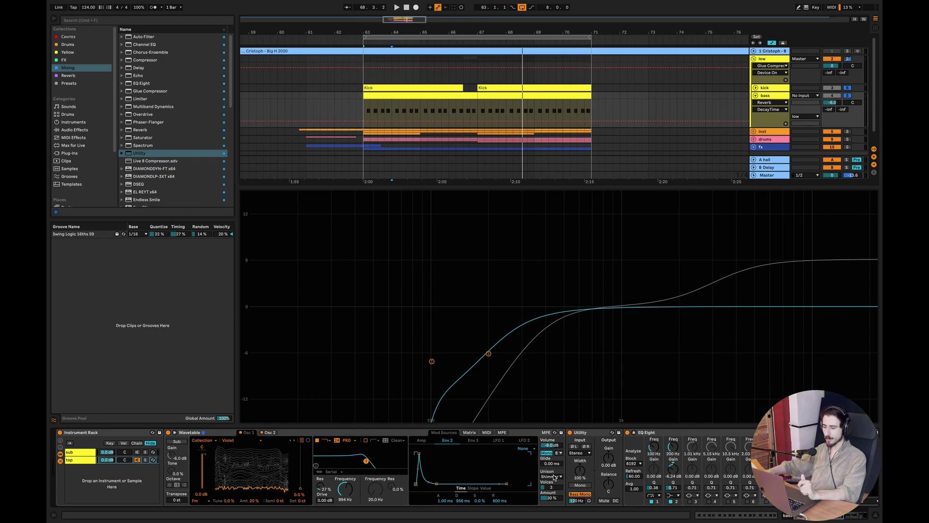
Keep the top Wavetable's unison mode on Shimmer, set its voices to 4 and play the loop
left_click(555, 478)
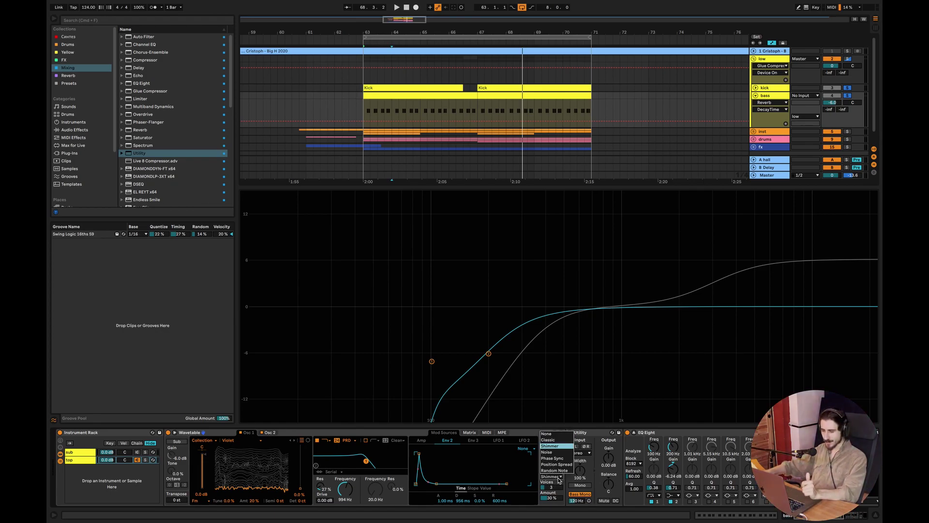
left_click(555, 447)
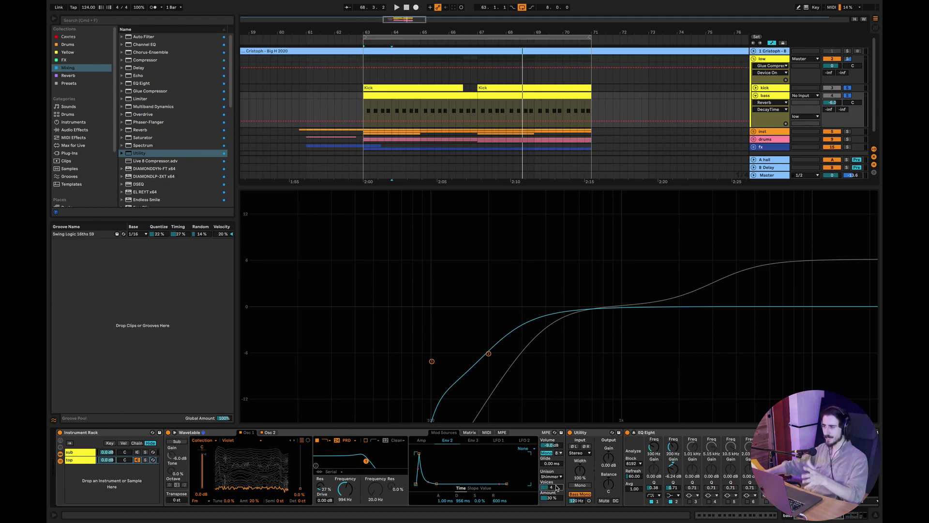
key("space")
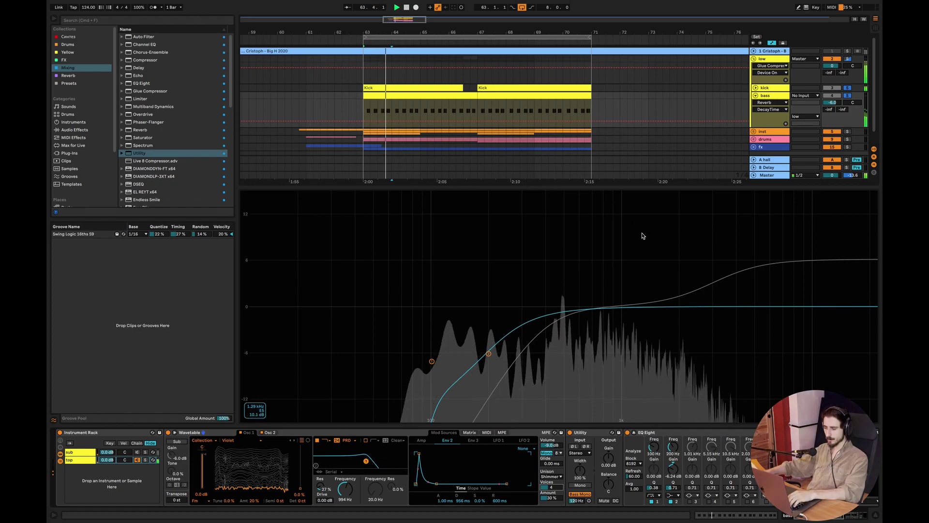
key("space")
Set the top Wavetable's unison mode to None and play the loop for comparison
left_click(552, 476)
left_click(554, 434)
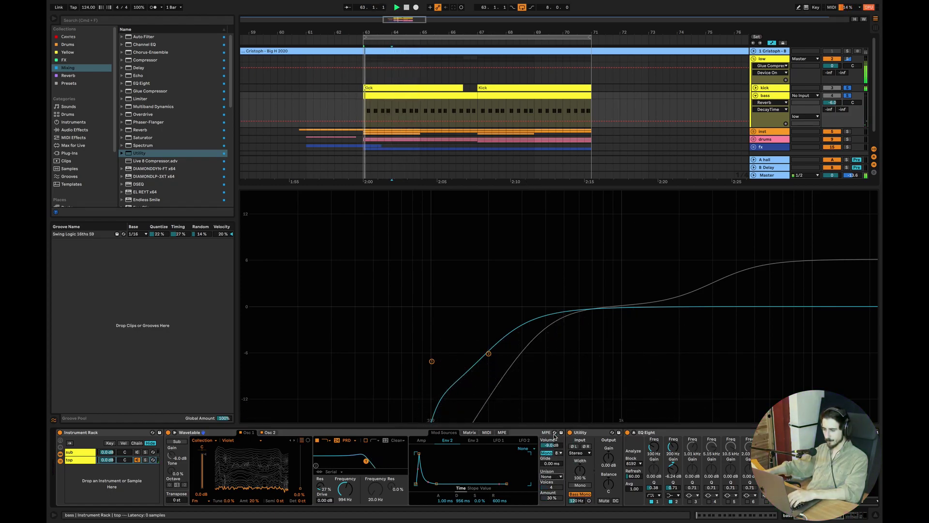
key("space")
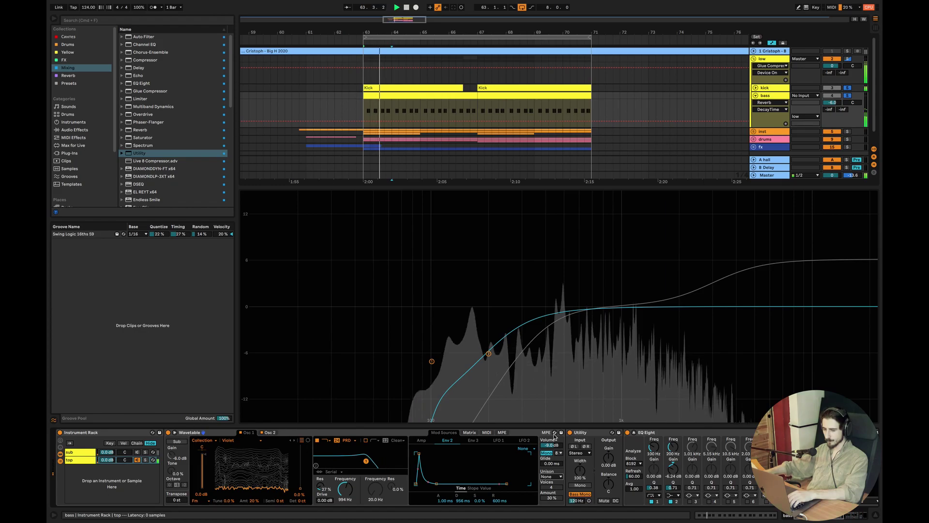
Reactivate the sub chain of the bass Instrument Rack during playback, and stop the loop
left_click(139, 452)
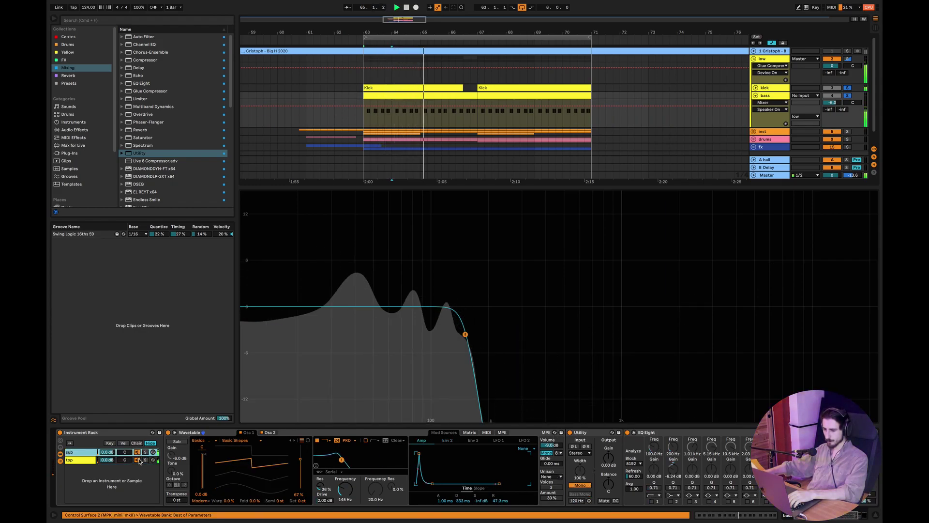
key("space")
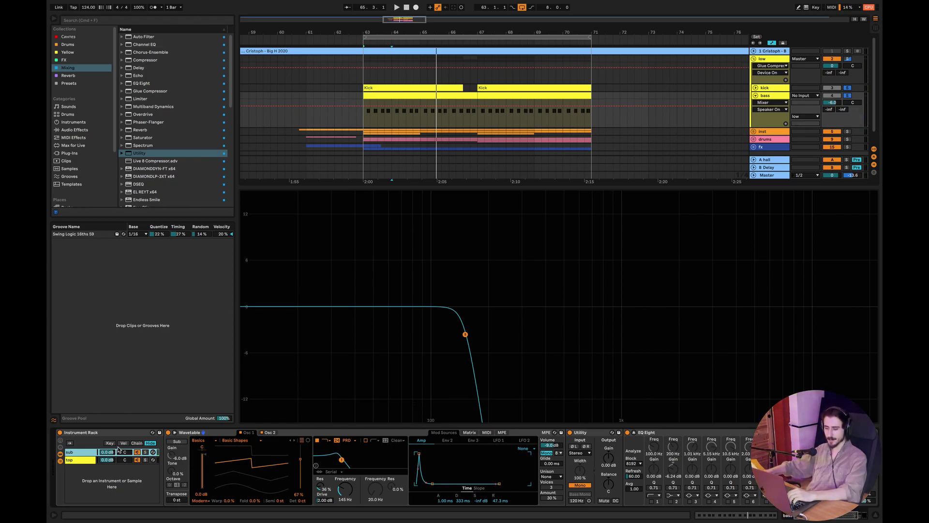
Set the top chain Wavetable's unison mode back to Shimmer
left_click(92, 460)
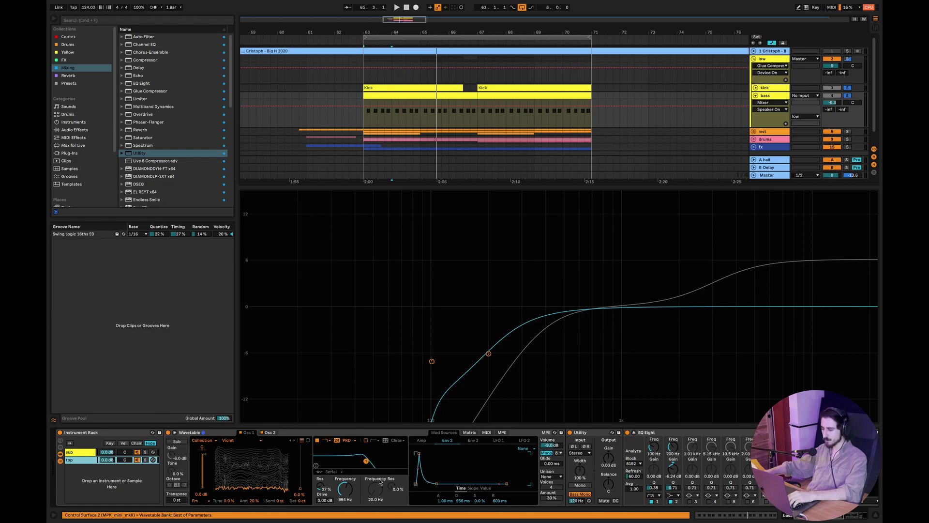
left_click(559, 476)
left_click(556, 446)
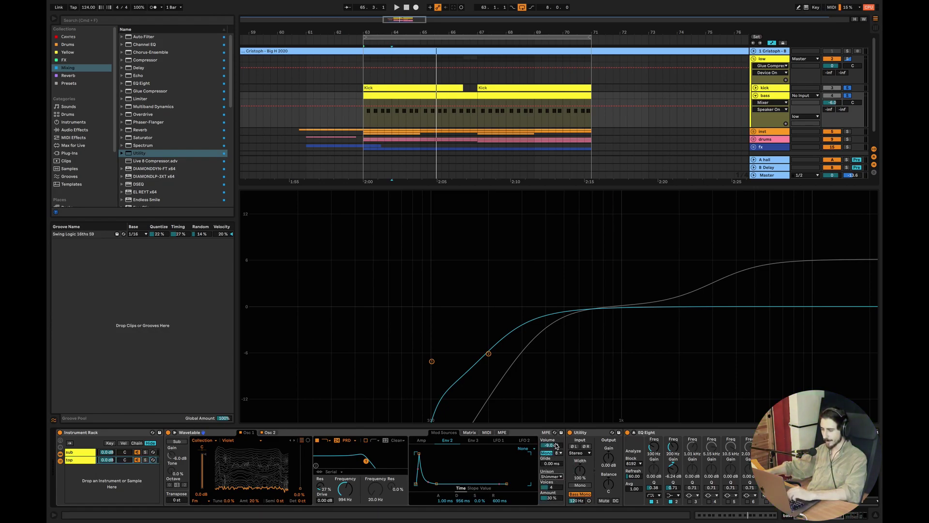
Steepen the low cut on the top chain's EQ Eight mid signal, setting band 1 Q to 0.24 and band 2 Q to 1.64
scroll(562, 452, "right", 5)
scroll(561, 451, "right", 4)
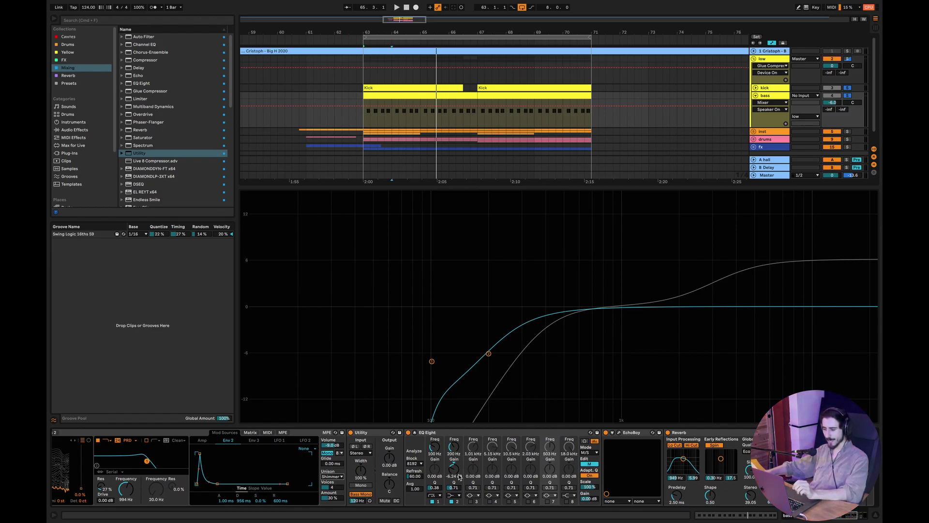
left_click(383, 434)
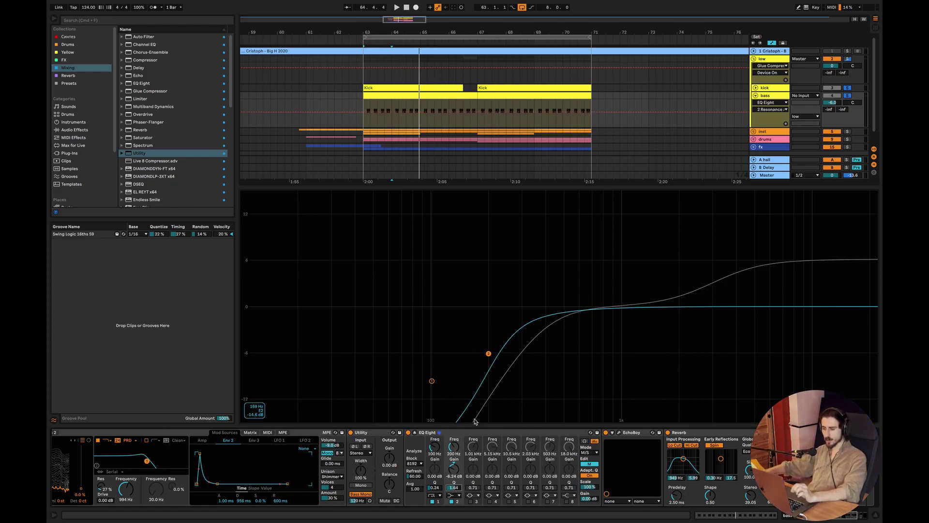
left_click_drag(431, 305, 519, 443)
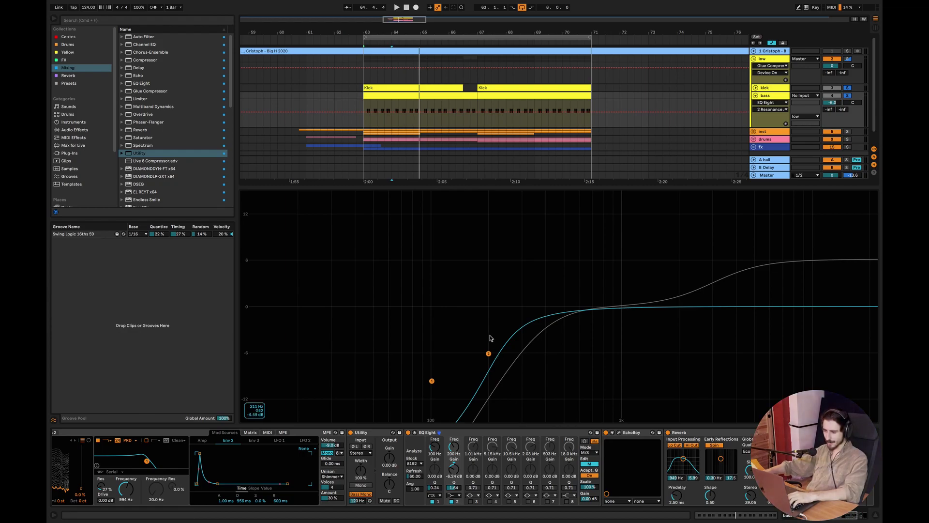
left_click_drag(487, 351, 200, 501)
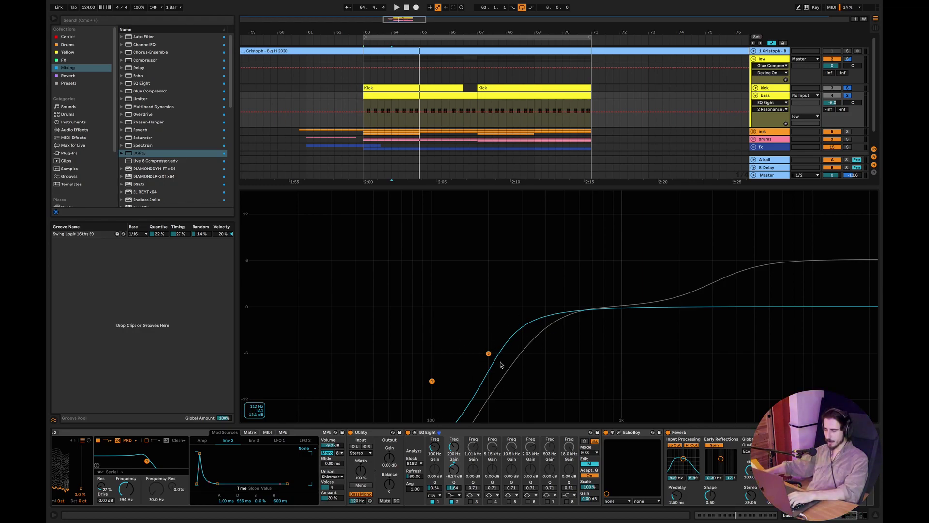
Switch the top chain's EQ Eight to edit the side signal and examine its low cut and high-frequency boost
left_click(589, 464)
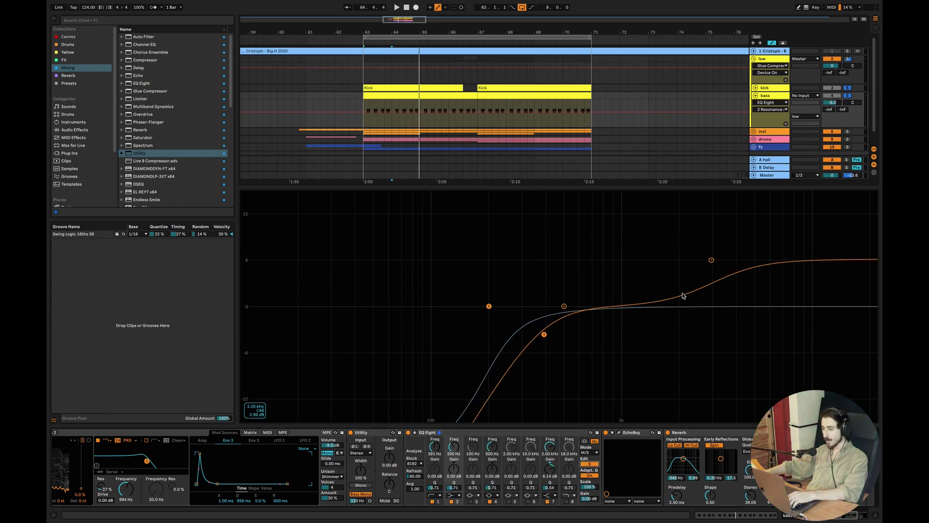
left_click_drag(861, 244, 673, 312)
left_click_drag(799, 248, 665, 308)
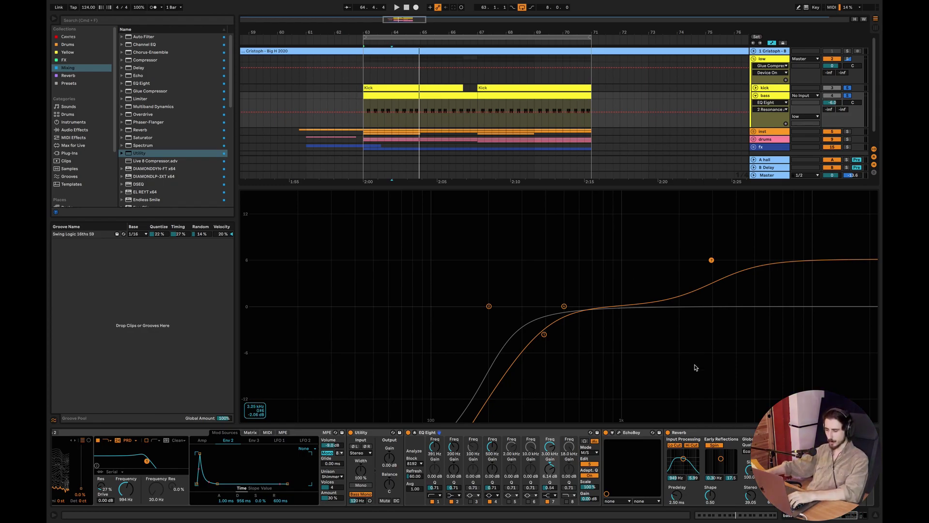
Play the loop with the top chain's EQ Eight bypassed and again with it reactivated, and stop playback
left_click(408, 433)
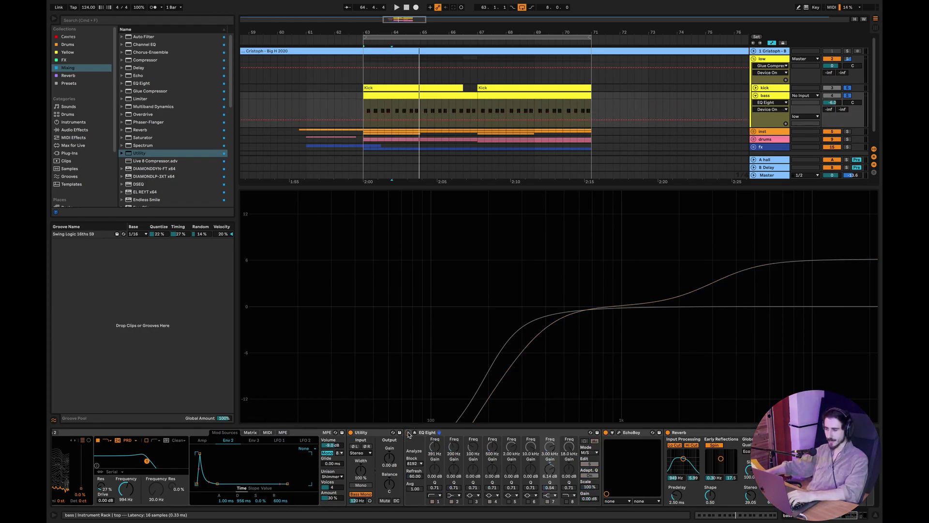
key("space")
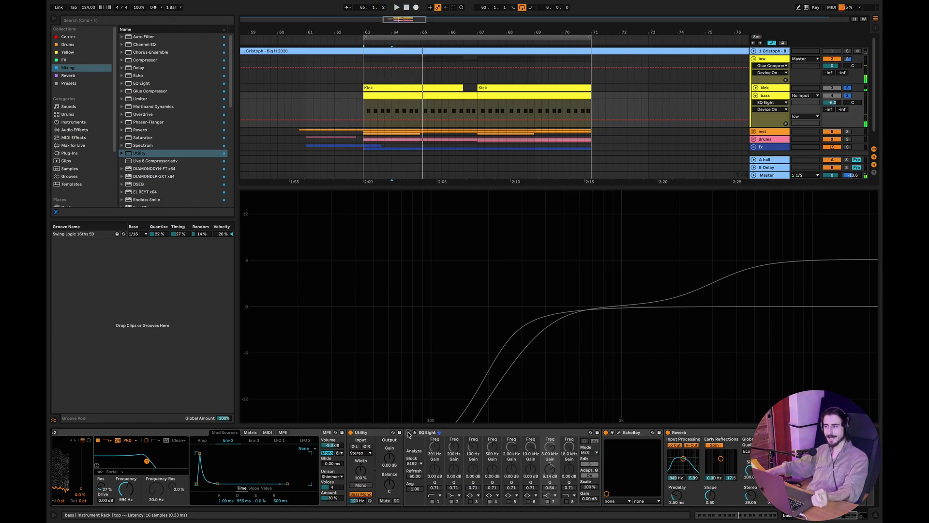
left_click(407, 432)
key("space")
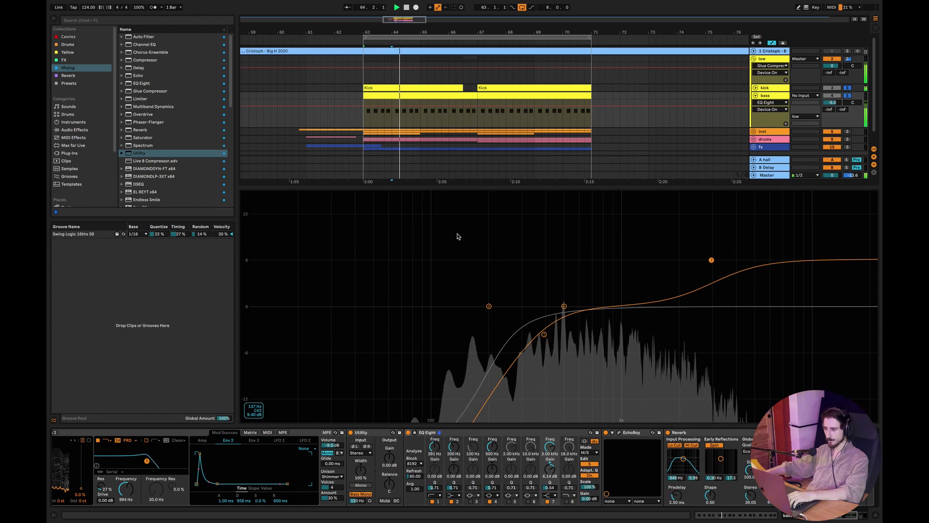
key("space")
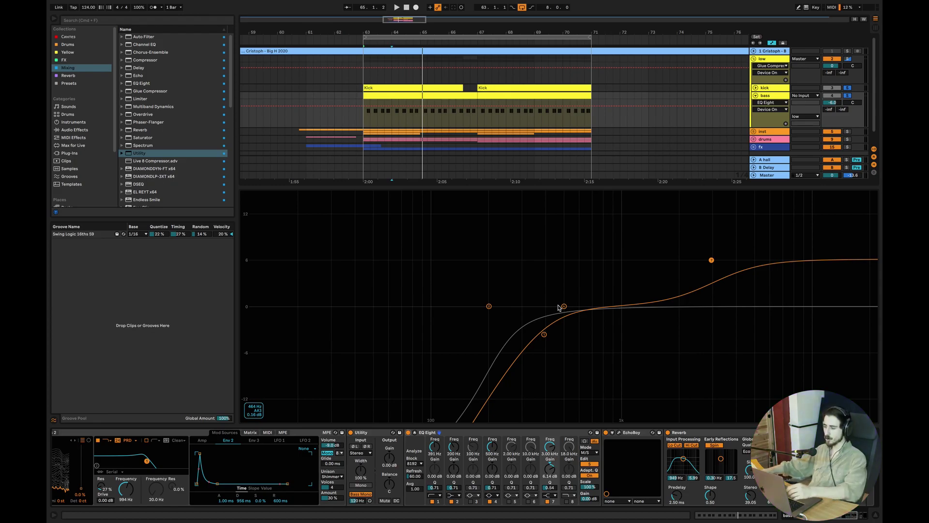
Open the top chain's EchoBoy plug-in window and reposition it over the device view
left_click_drag(846, 514, 874, 511)
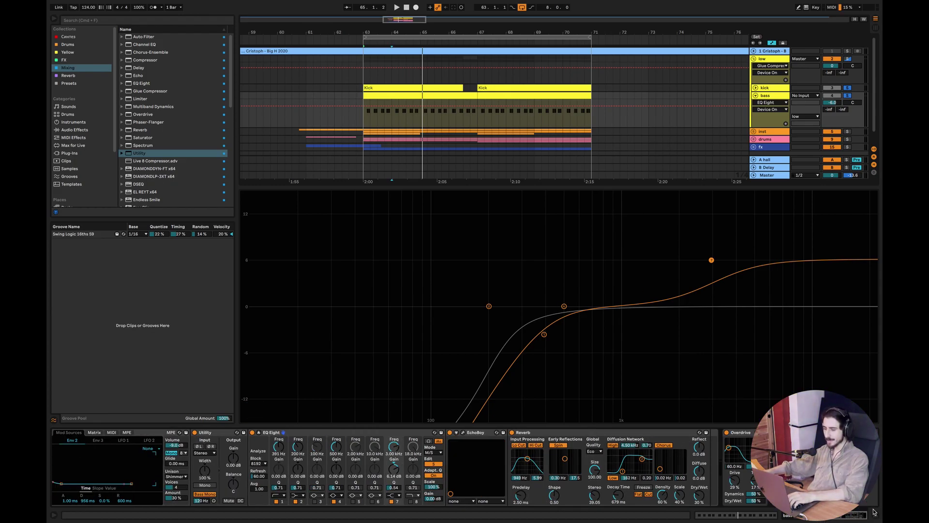
left_click(462, 432)
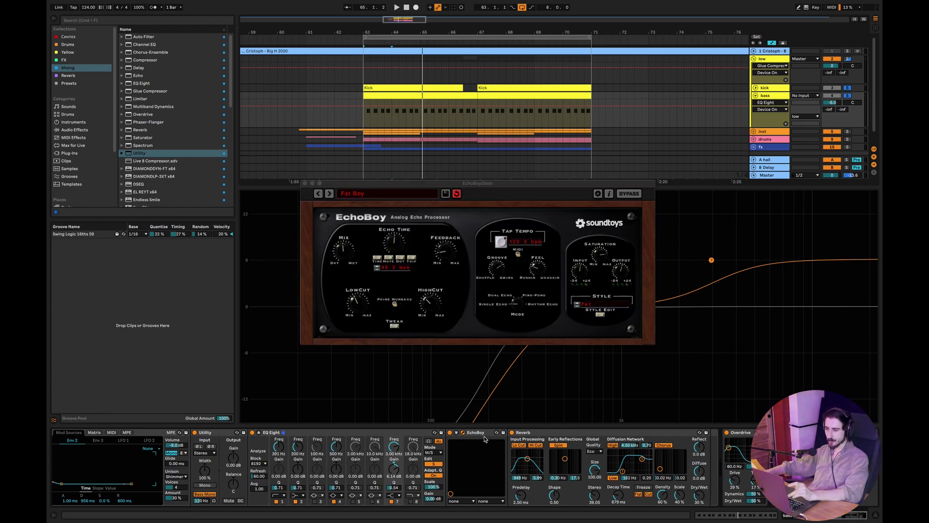
left_click_drag(453, 183, 493, 182)
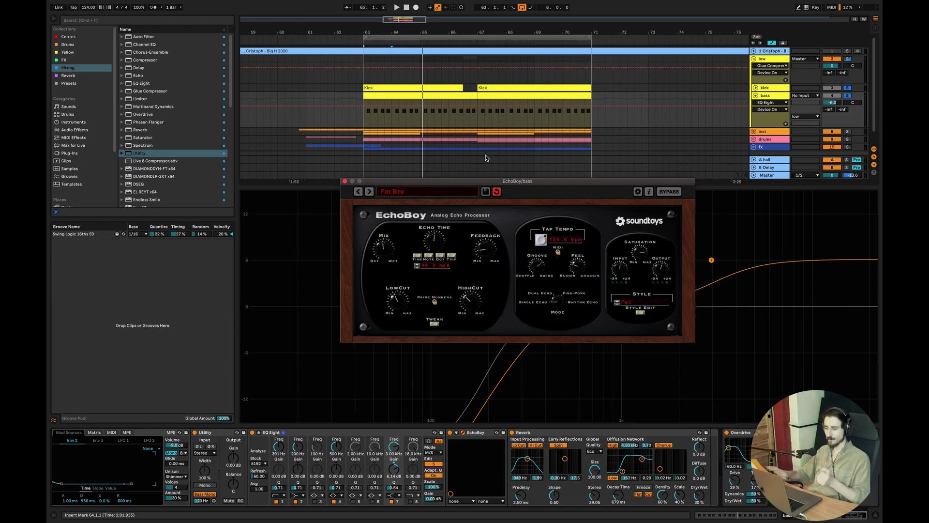
Check the sub chain's devices for comparison and return to the effects on the top chain
scroll(289, 480, "left", 5)
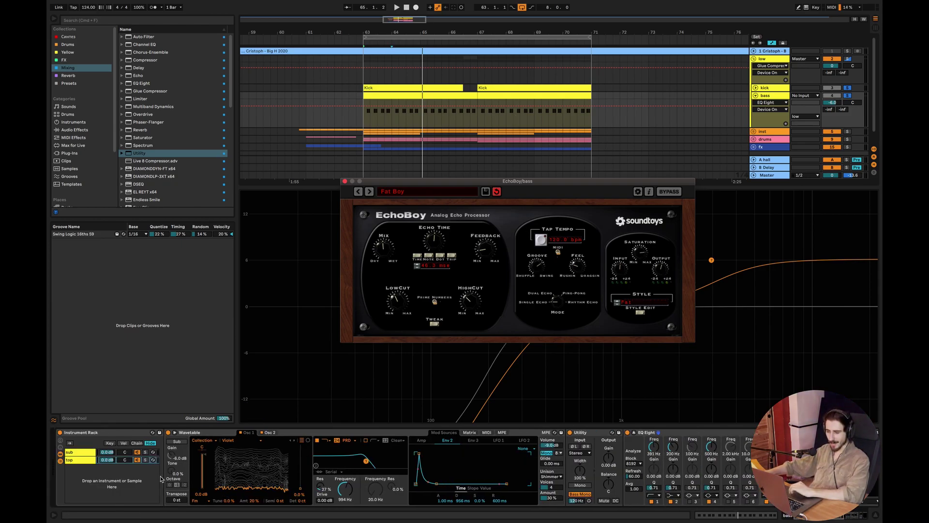
left_click(82, 452)
scroll(492, 453, "right", 5)
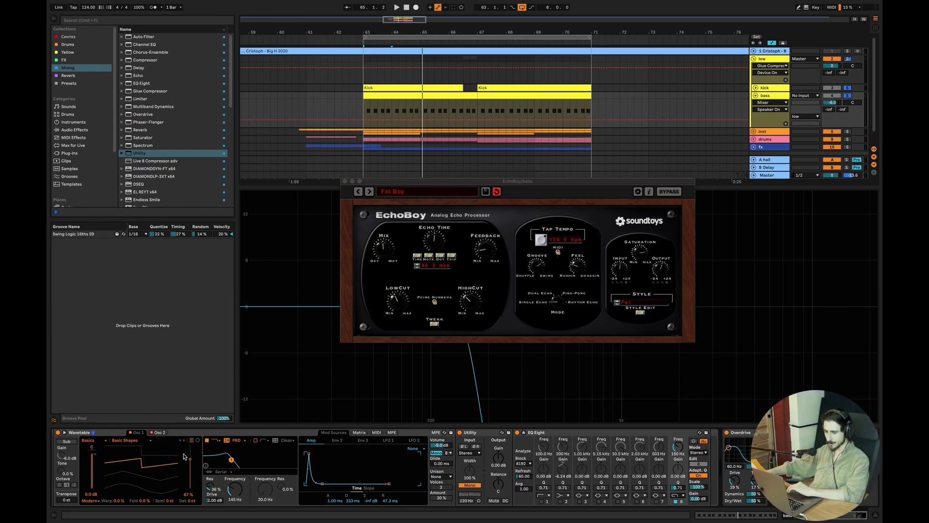
scroll(261, 478, "left", 5)
left_click(85, 461)
scroll(522, 434, "right", 5)
scroll(521, 433, "right", 3)
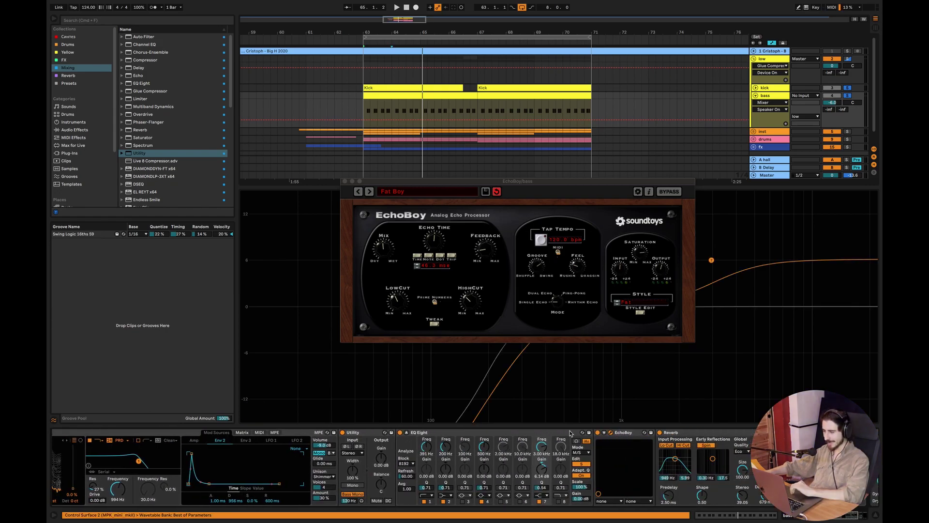
Bypass the top chain's Reverb and play the loop with EchoBoy still active
left_click(660, 432)
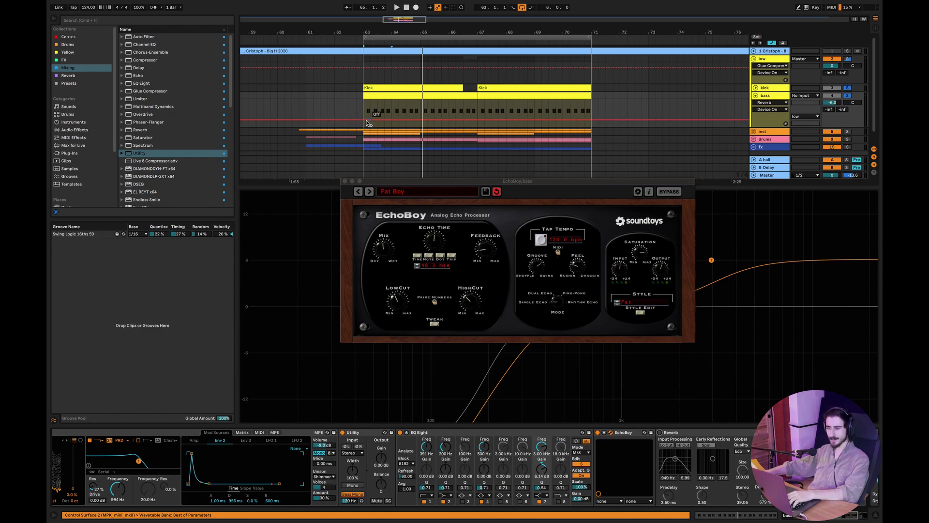
left_click(360, 109)
key("space")
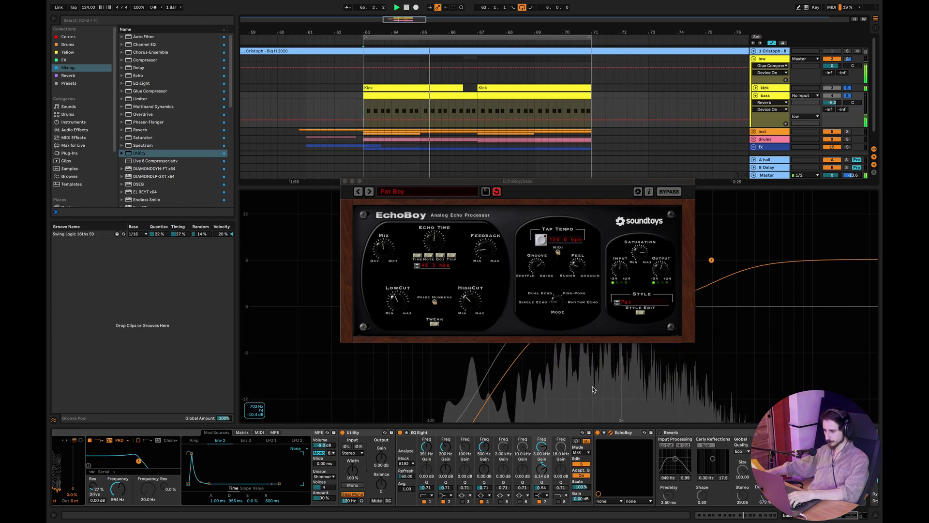
key("space")
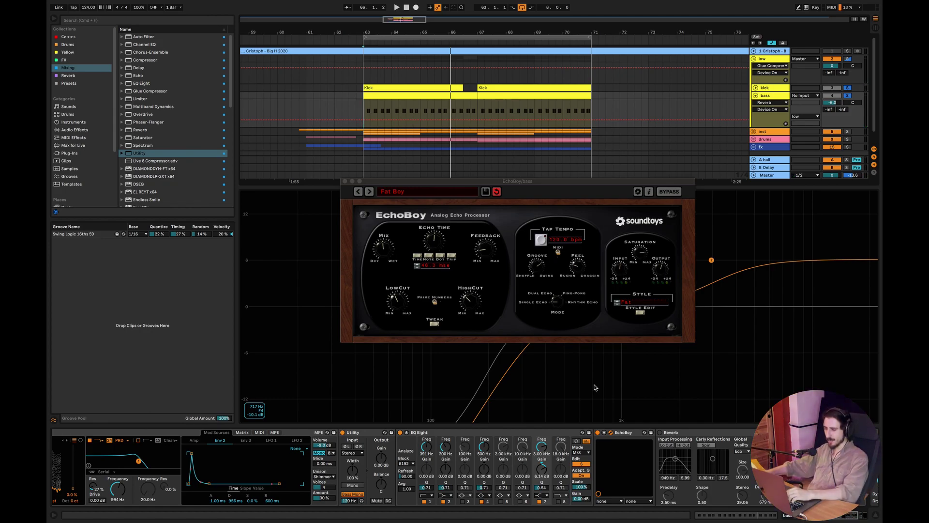
Bypass EchoBoy, play the loop for comparison, and reactivate the plug-in
left_click(598, 433)
key("space")
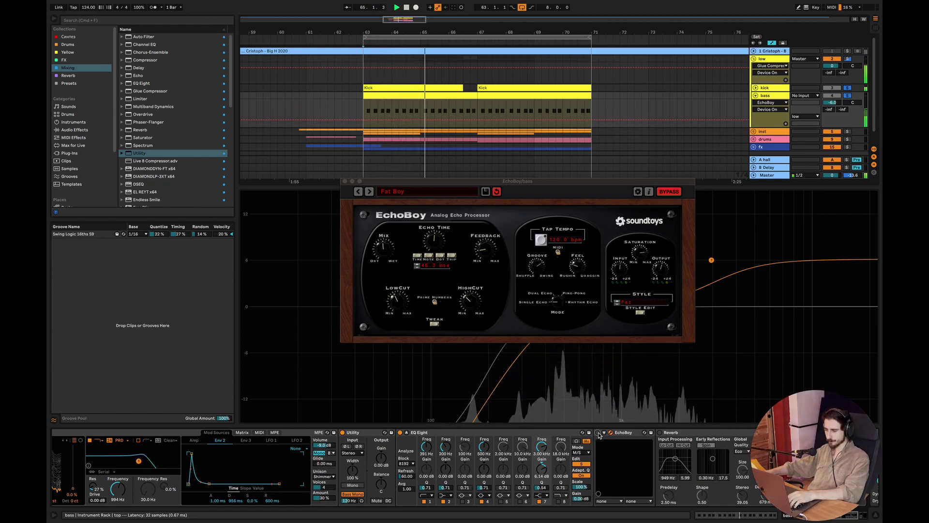
key("space")
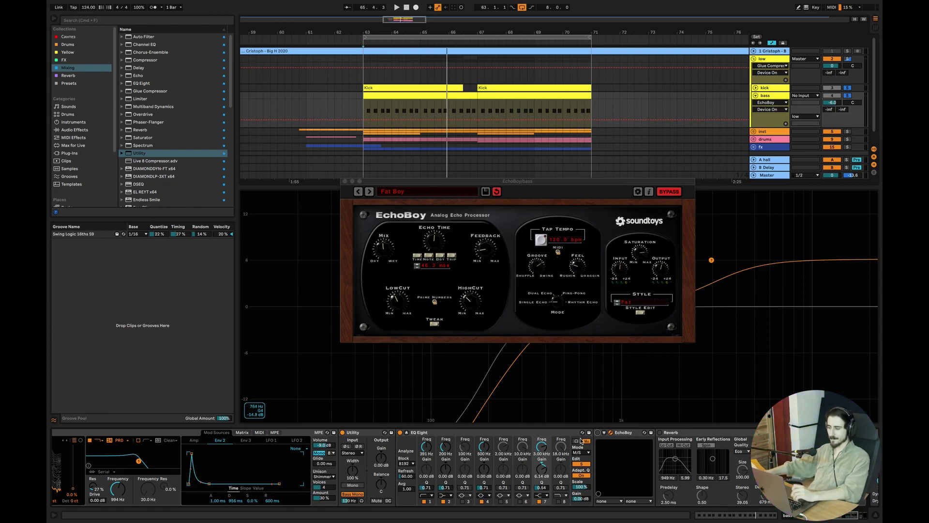
left_click(598, 433)
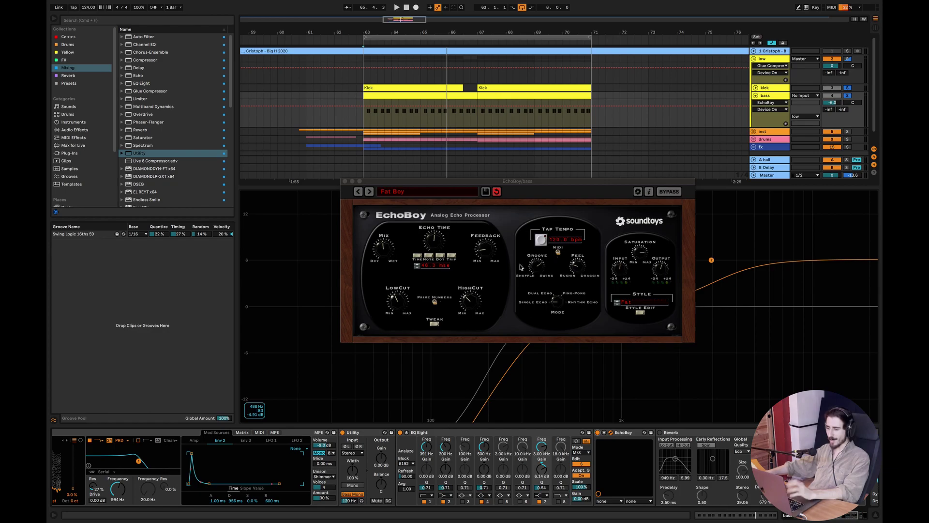
Try longer EchoBoy echo times while the loop plays
key("space")
left_click_drag(438, 249, 441, 245)
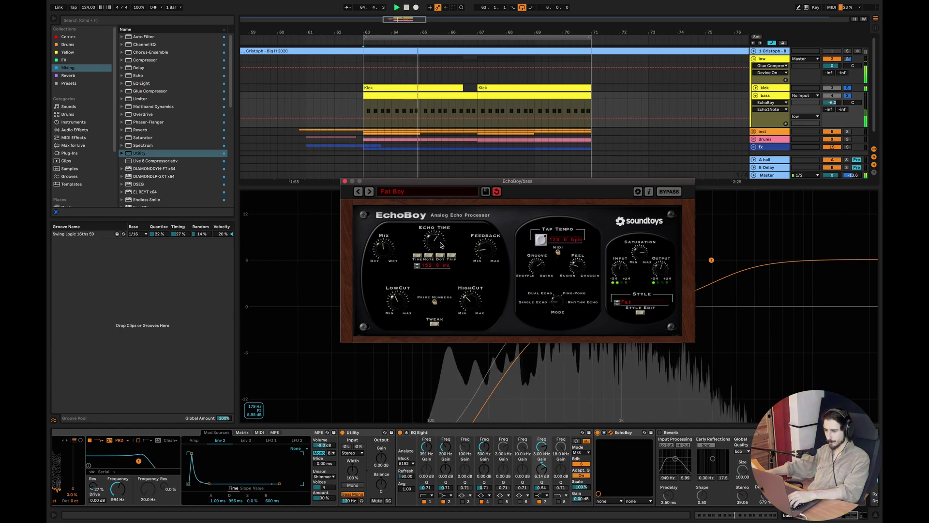
left_click_drag(442, 245, 439, 243)
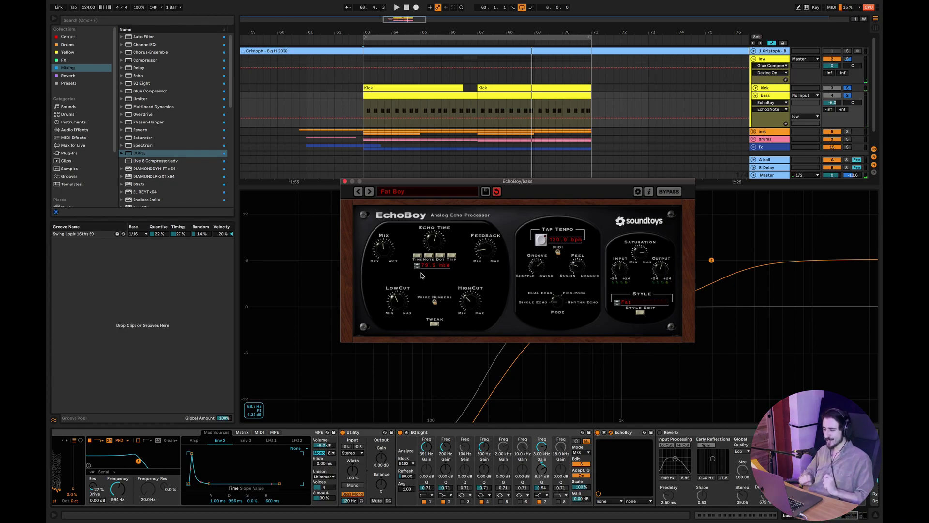
Reactivate the top chain's Reverb, play the loop and shorten EchoBoy's echo time to about 44 ms
left_click(659, 433)
key("space")
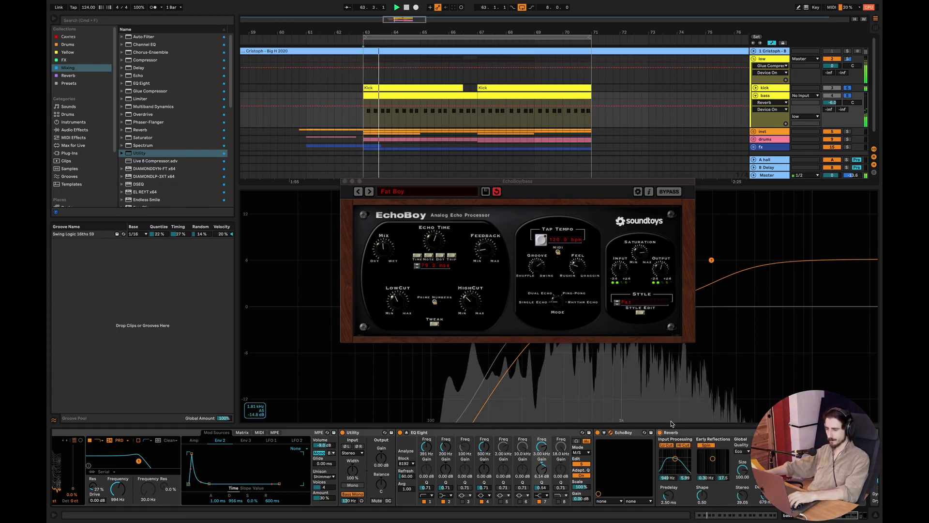
left_click_drag(437, 245, 437, 249)
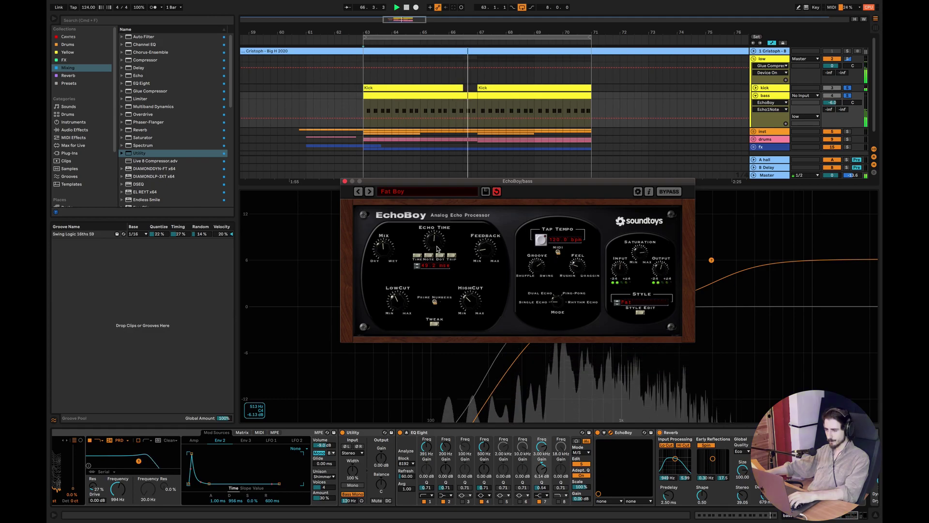
Reactivate the sub chain of the bass Instrument Rack and play both layers together
scroll(143, 455, "left", 5)
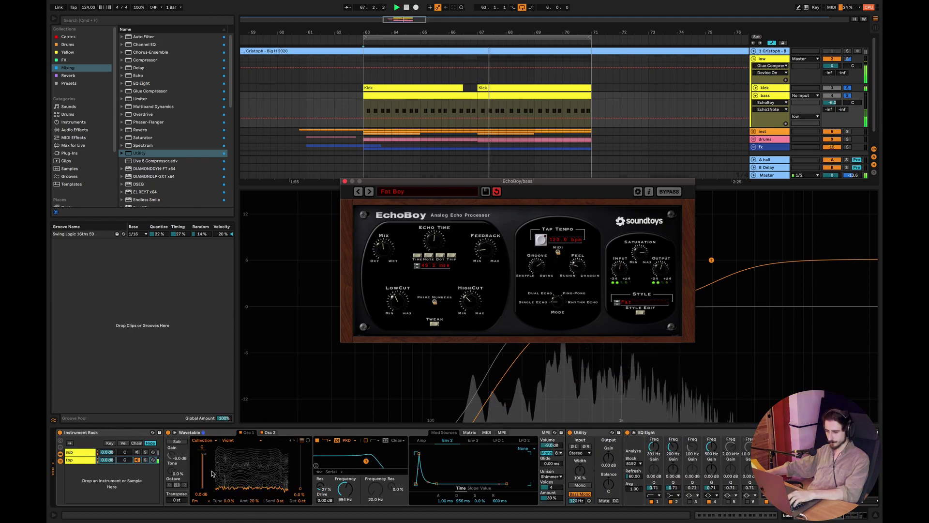
left_click(137, 452)
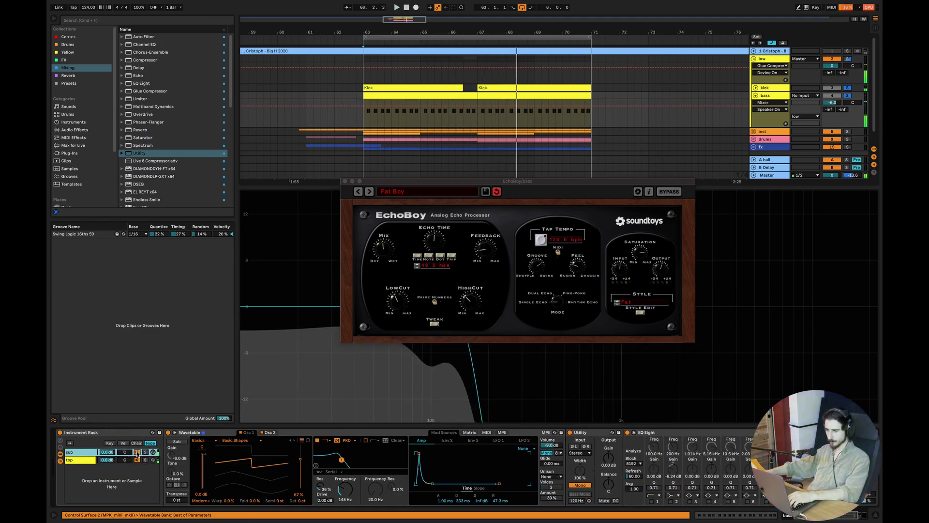
key("space")
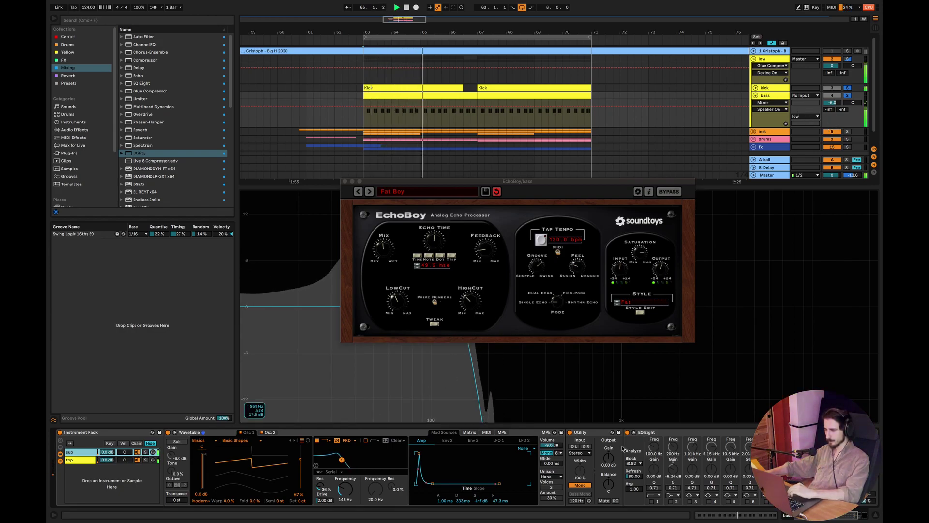
Set the sub Wavetable's unison mode to Shimmer with 2 voices, play the loop and stop it
scroll(618, 464, "right", 5)
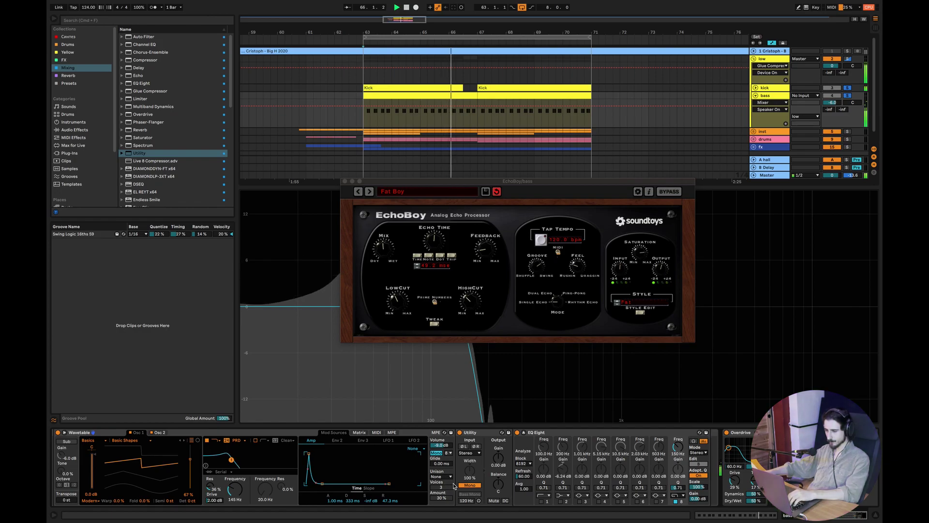
left_click(419, 432)
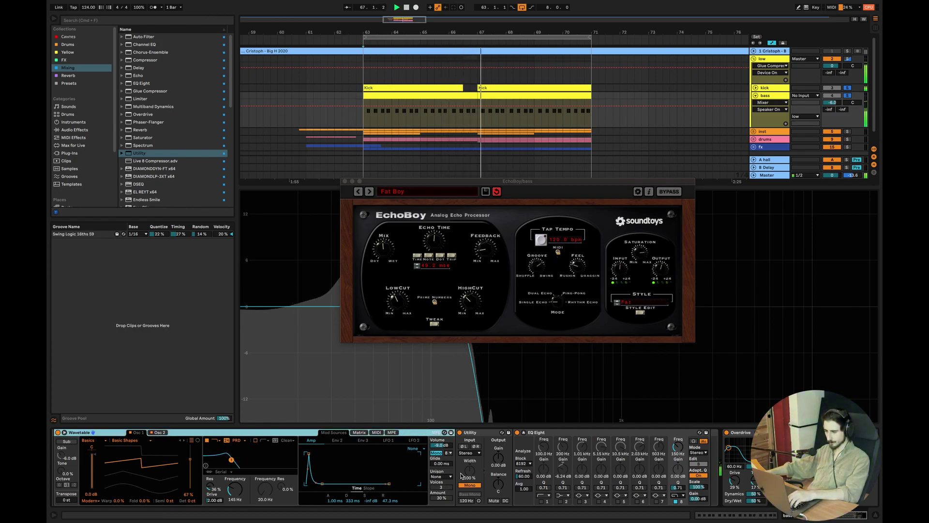
key("space")
left_click(442, 476)
left_click(448, 444)
key("space")
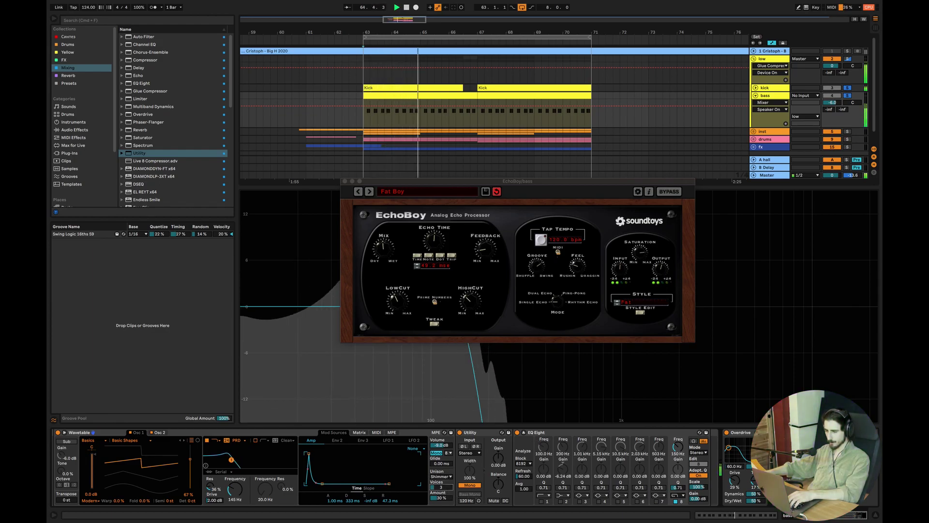
left_click_drag(441, 487, 441, 491)
key("space")
scroll(77, 460, "left", 5)
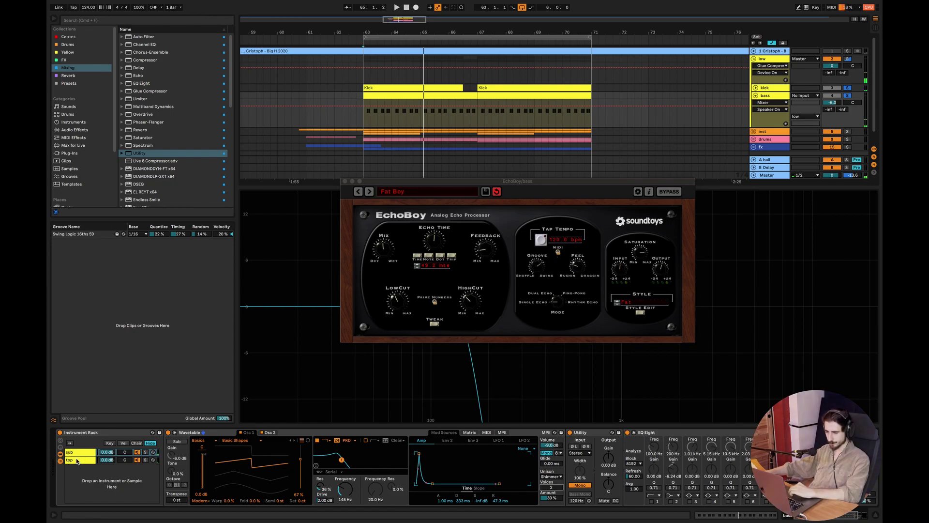
Show the top chain's effects, play the loop and solo the drums group alongside the low group
scroll(77, 460, "right", 10)
key("space")
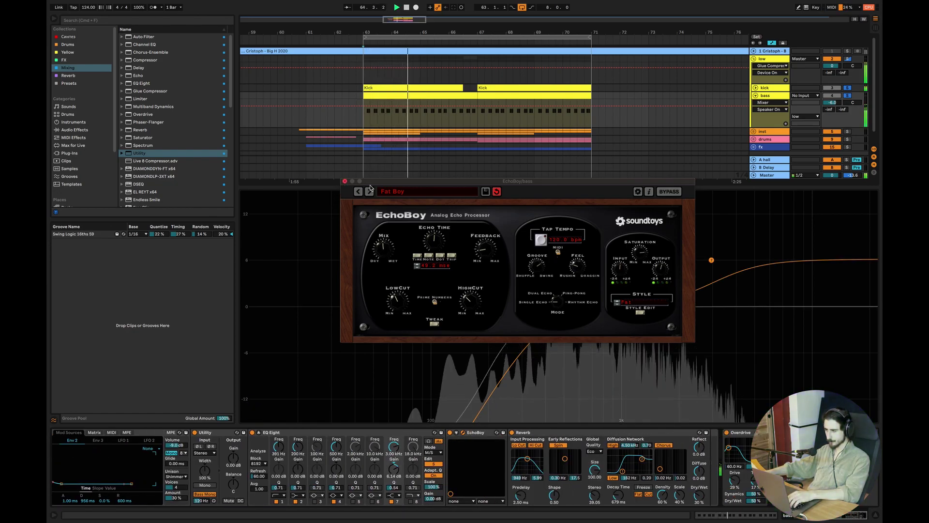
left_click(848, 139)
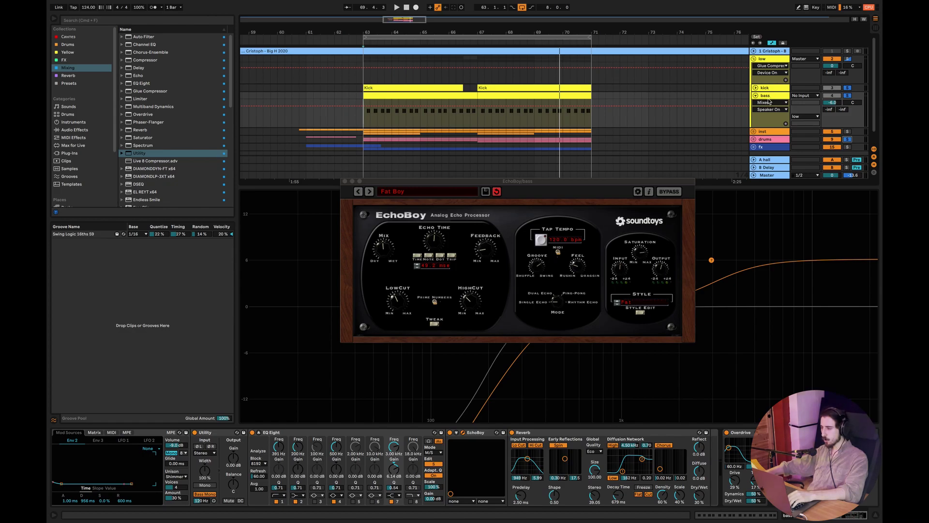
Collapse the bass track, display the low group's devices and select its Saturator
left_click(756, 96)
left_click(762, 59)
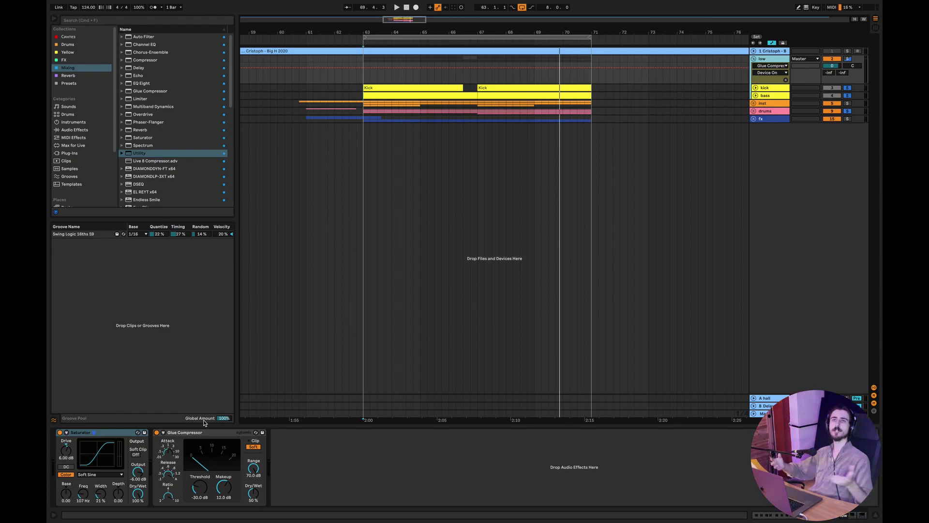
left_click(95, 433)
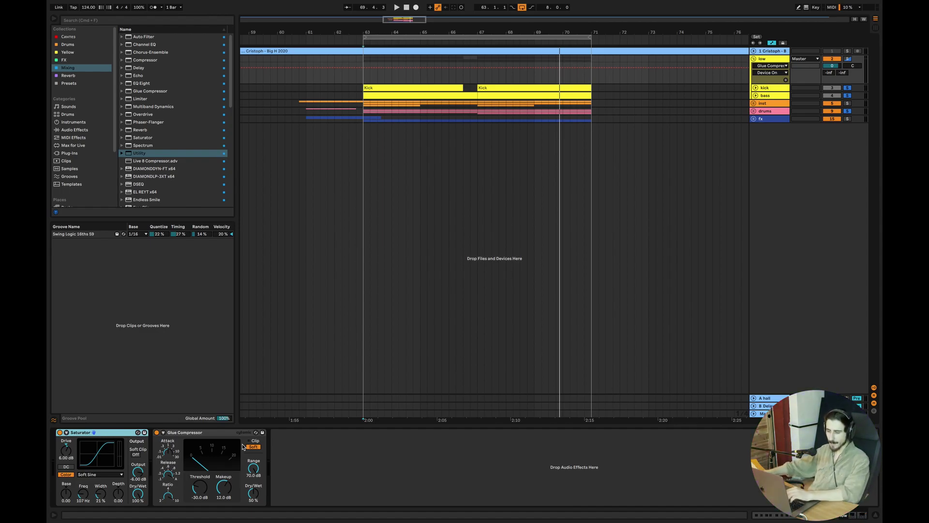
Select the low group's Glue Compressor and play the loop with only the low group soloed
left_click(212, 433)
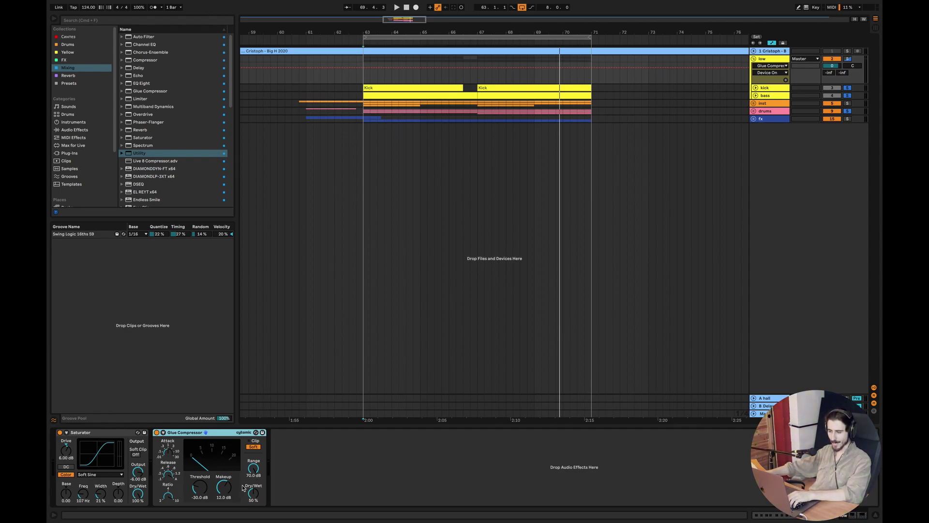
left_click(848, 59)
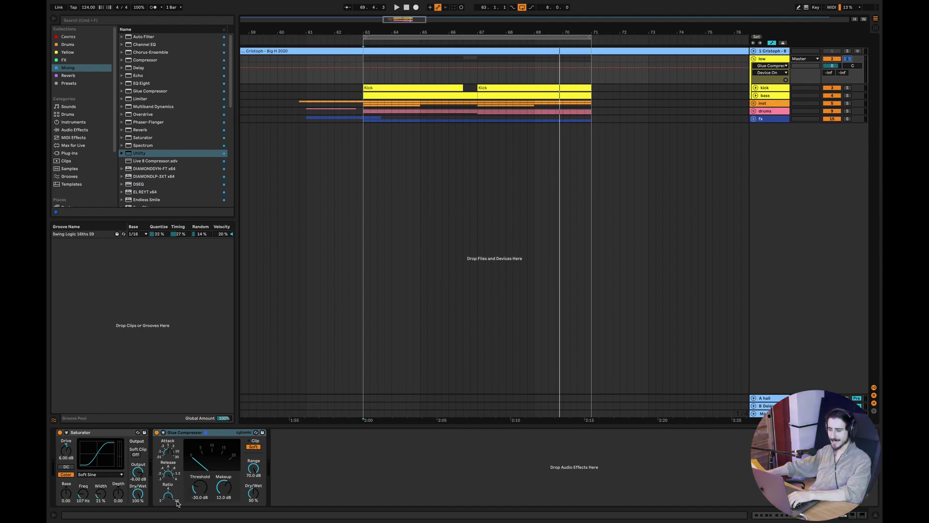
key("space")
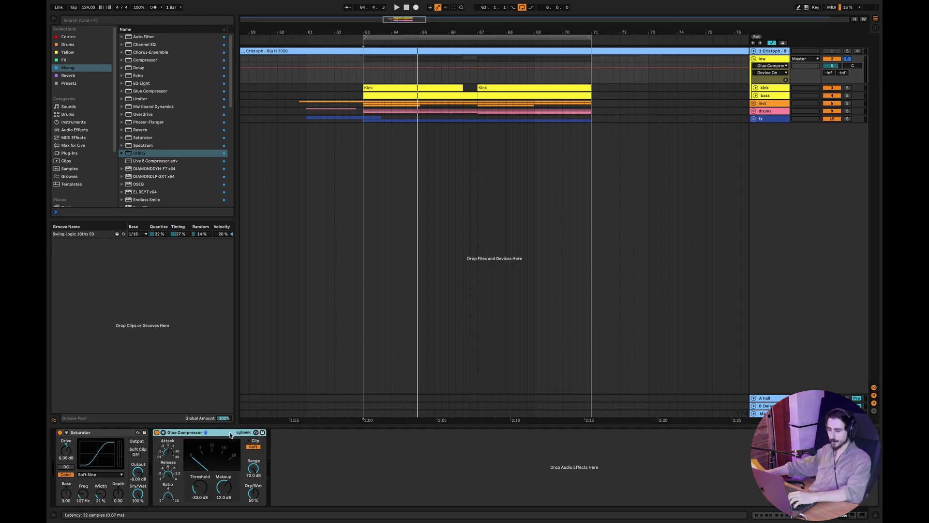
Duplicate the low group's Glue Compressor, bypass the original, raise the copy's threshold and play the loop briefly
key("super+d")
left_click(157, 432)
mouse_move(322, 494)
left_mouse_down()
mouse_move(322, 479)
mouse_move(318, 490)
left_mouse_up()
key("space")
key("space")
Bypass the Saturator, play the loop while setting the duplicate Glue Compressor's threshold to -17.5 dB, and stop playback
left_click(60, 432)
key("space")
mouse_move(318, 487)
left_mouse_down()
mouse_move(318, 497)
mouse_move(318, 488)
left_mouse_up()
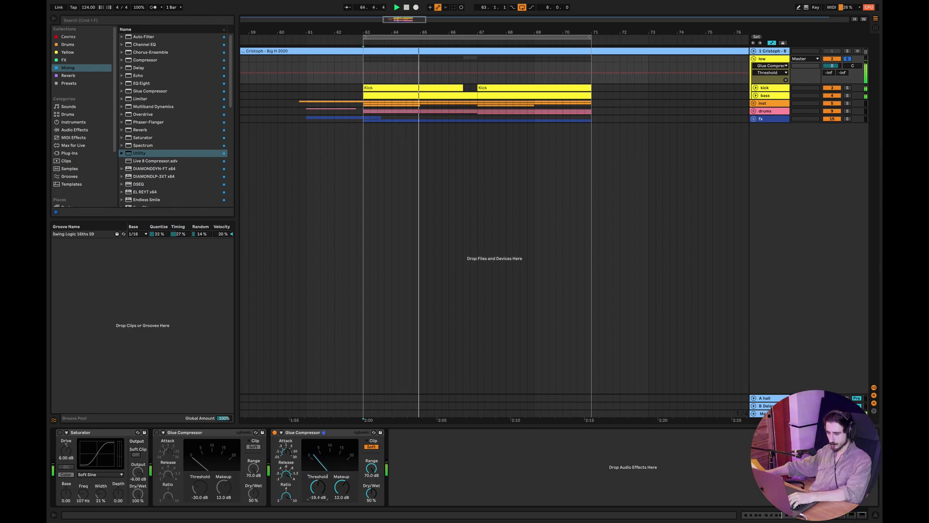
key("space")
Delete the duplicate Glue Compressor and reactivate the original compressor and the Saturator on the low group
left_click(307, 436)
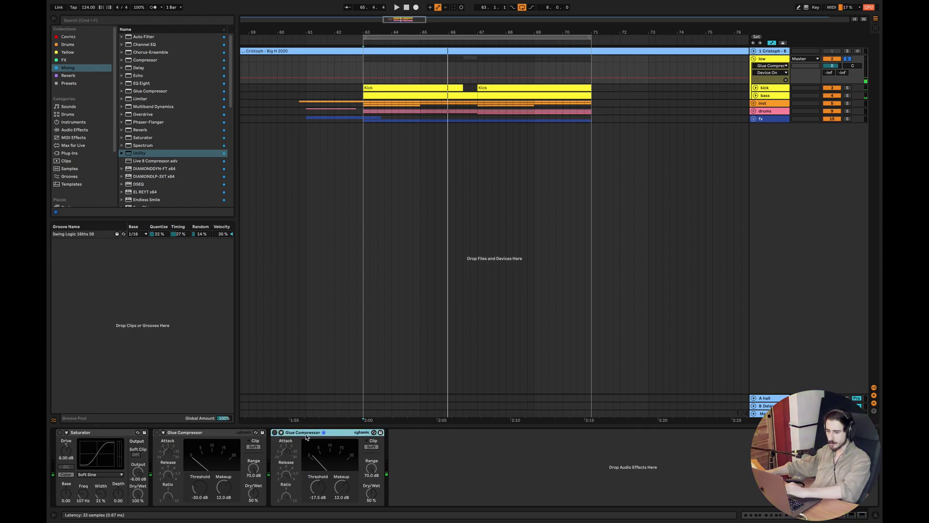
key("Delete")
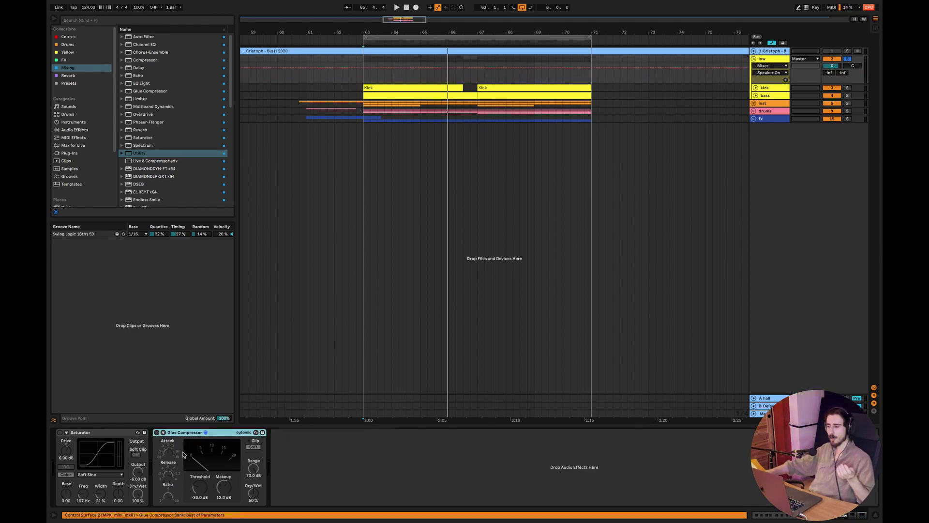
left_click(156, 432)
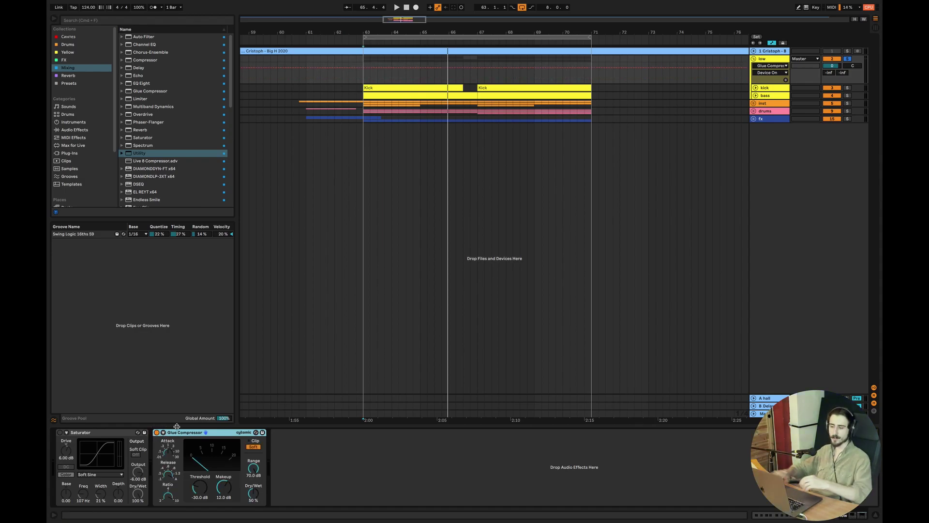
left_click(60, 432)
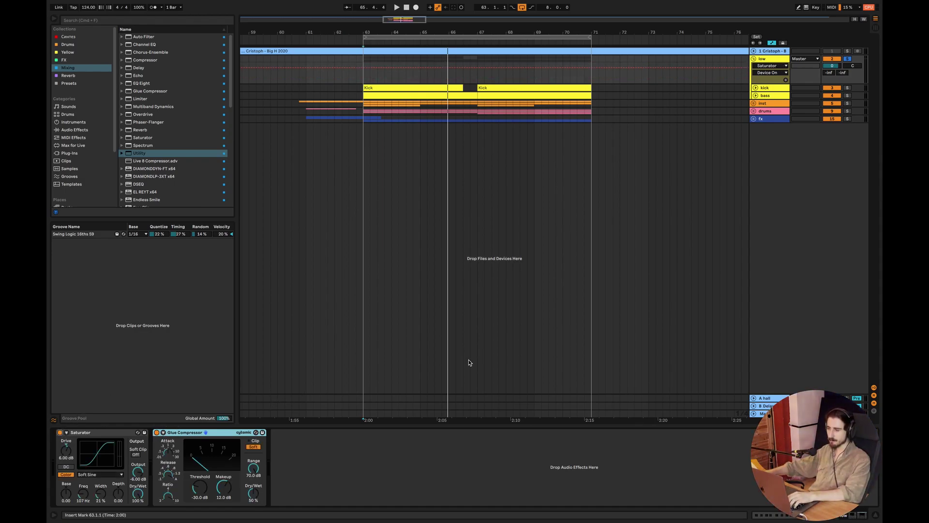
Play the low group from bar 63 and toggle its Glue Compressor's bypass to compare the sound with and without compression
left_click(363, 77)
key("space")
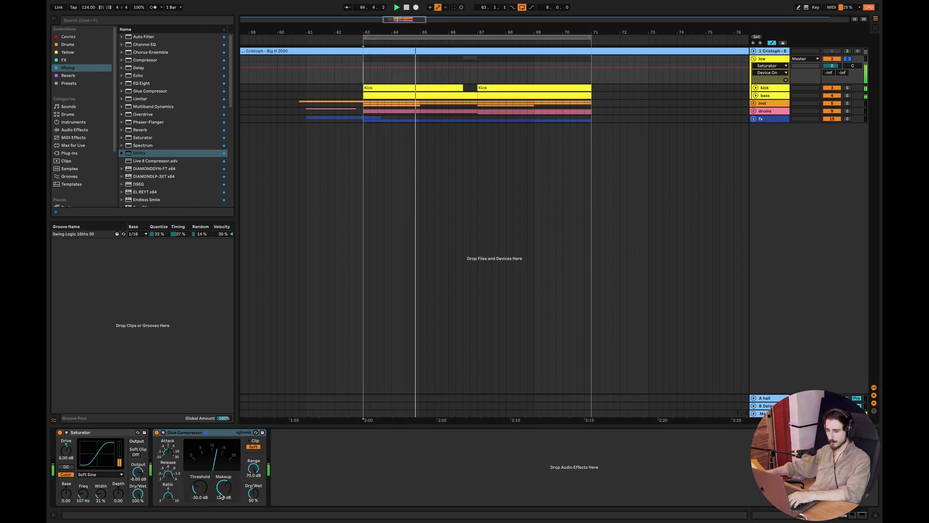
left_click(157, 432)
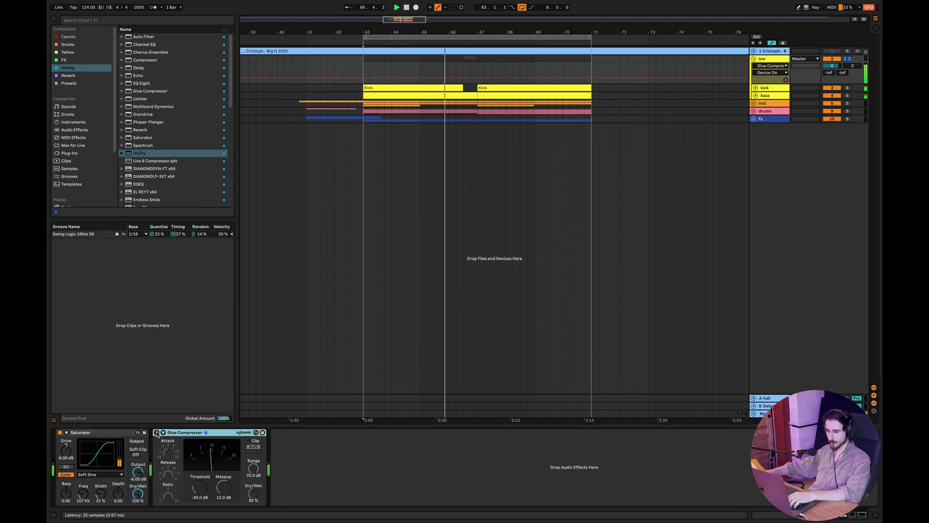
left_click(156, 433)
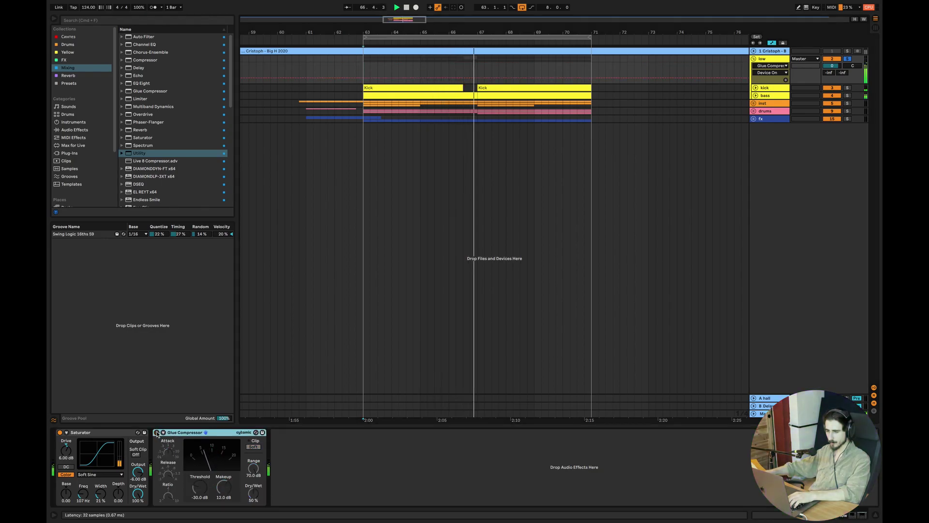